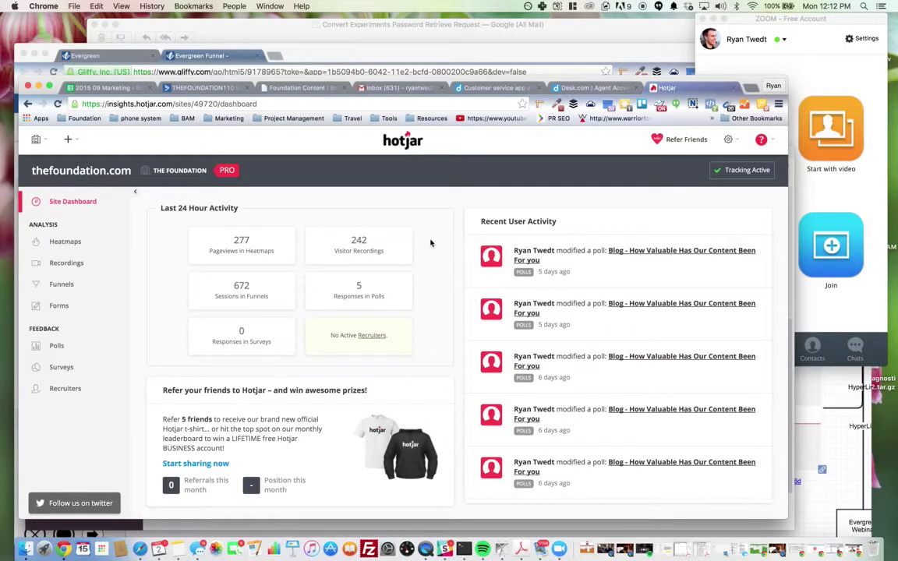
Select the thefoundation.com site and open its list of heatmaps.
click(48, 145)
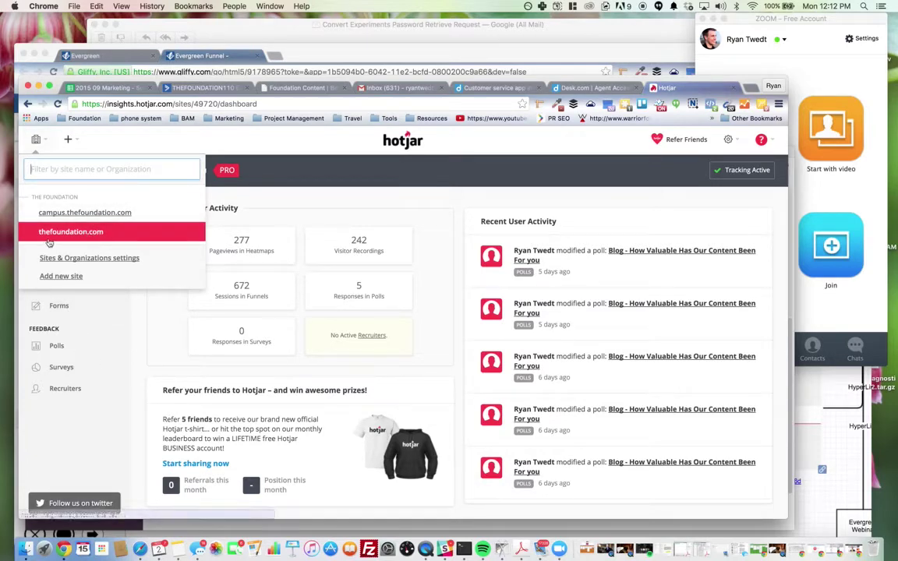
click(104, 232)
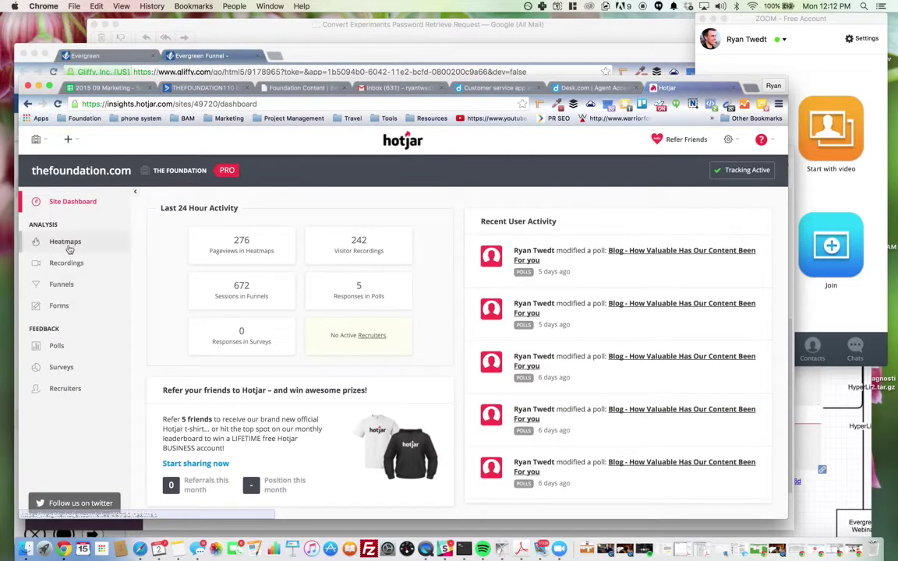
click(66, 242)
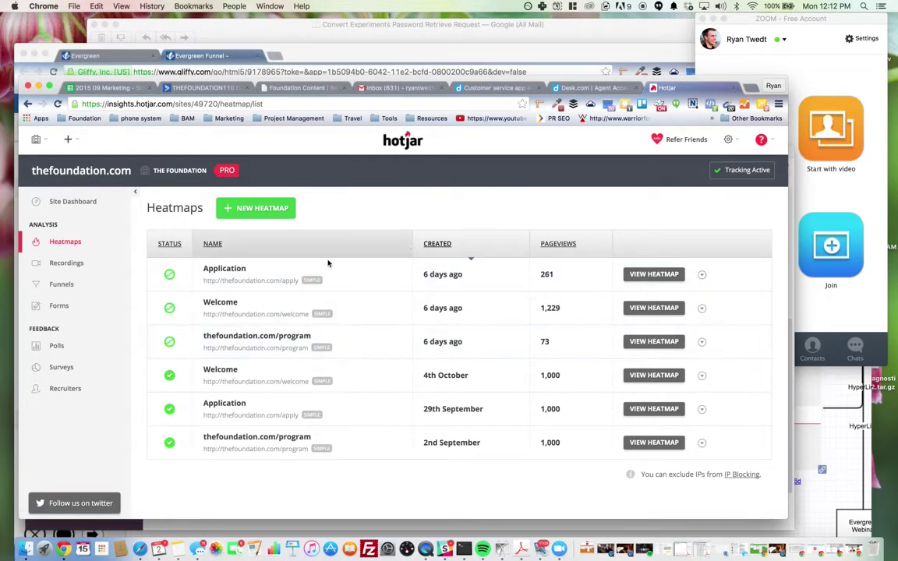
Open the Welcome heatmap created on 4th October and examine where desktop visitors clicked on the page.
click(655, 376)
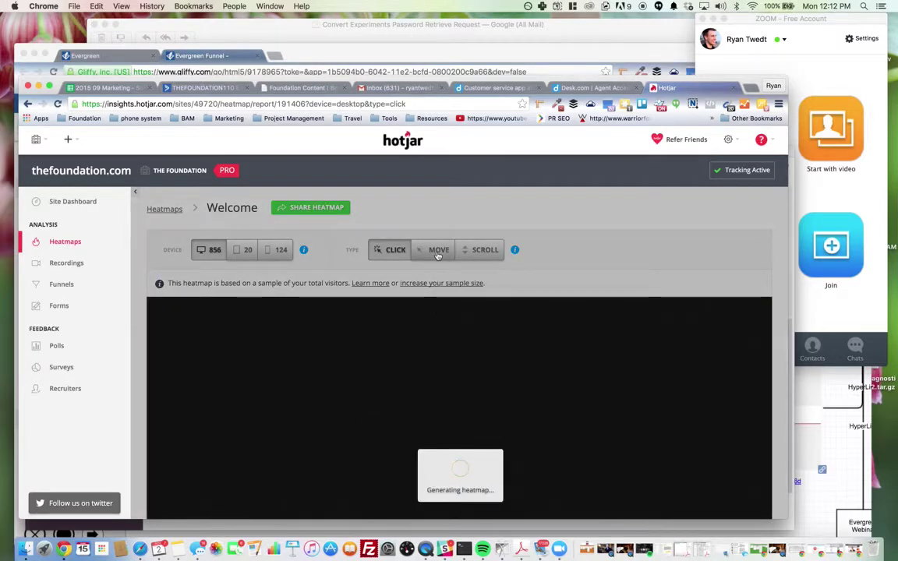
scroll(438, 405, down, 1)
scroll(436, 405, down, 2)
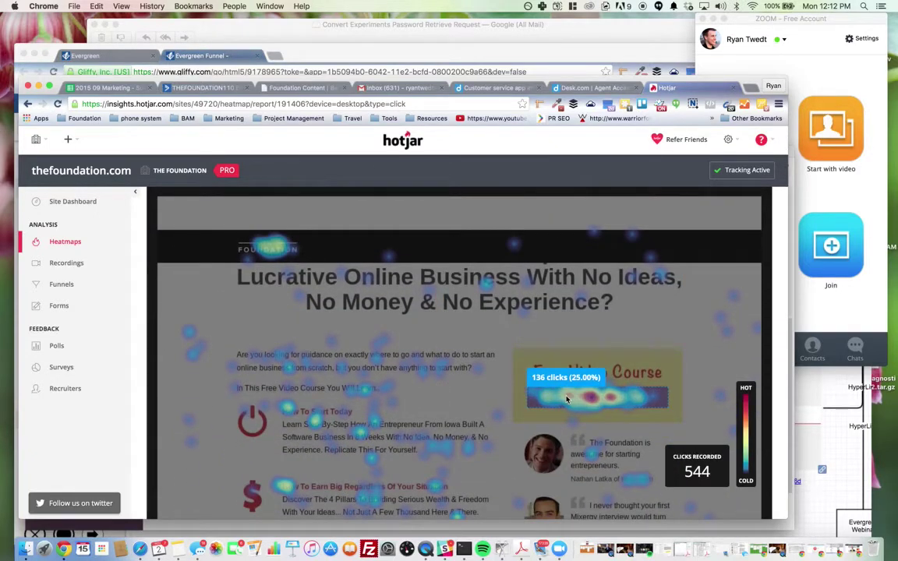
scroll(567, 400, up, 3)
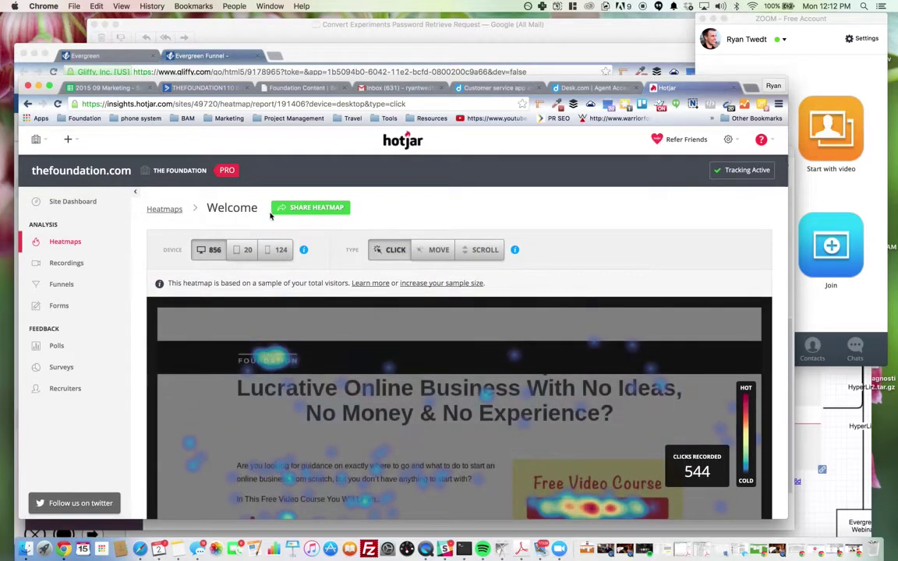
Switch the Welcome heatmap to mouse movement and examine it down the page.
click(439, 250)
scroll(450, 438, down, 5)
scroll(450, 438, down, 10)
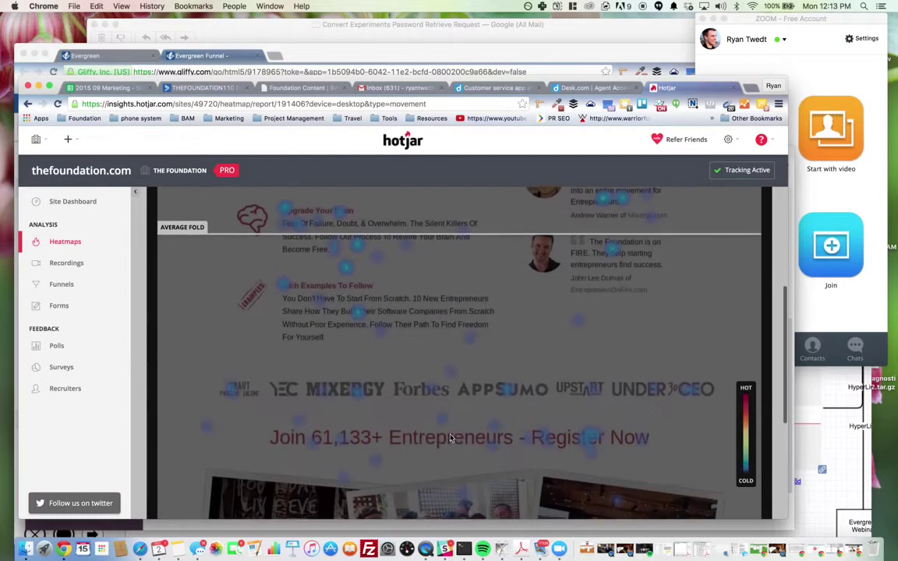
scroll(450, 438, up, 15)
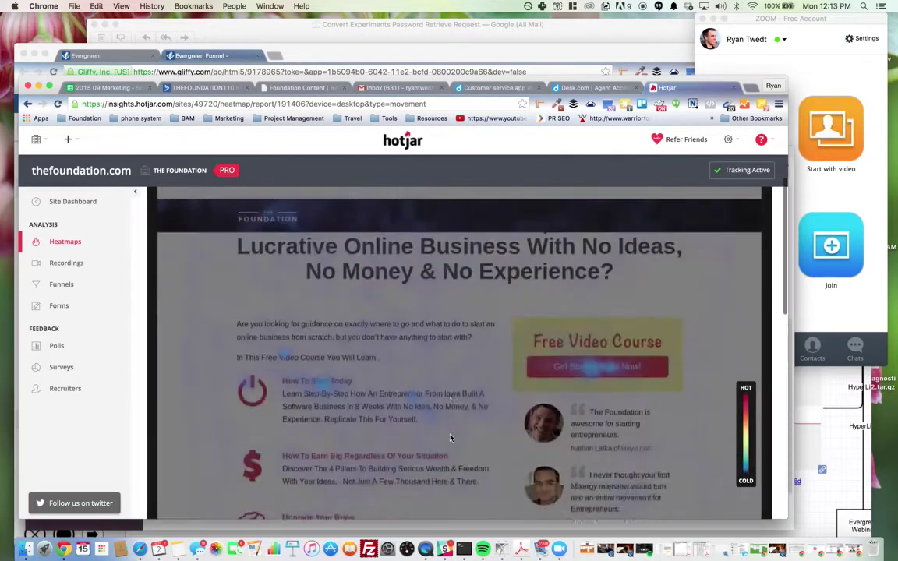
Switch the Welcome heatmap to scroll depth and examine how far visitors get down the page.
click(477, 251)
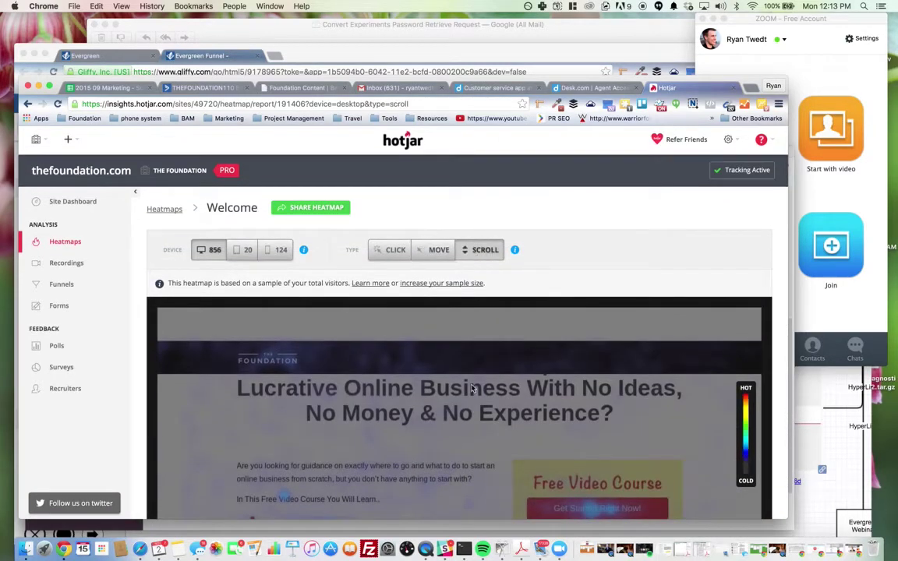
scroll(472, 413, down, 1)
scroll(472, 413, down, 5)
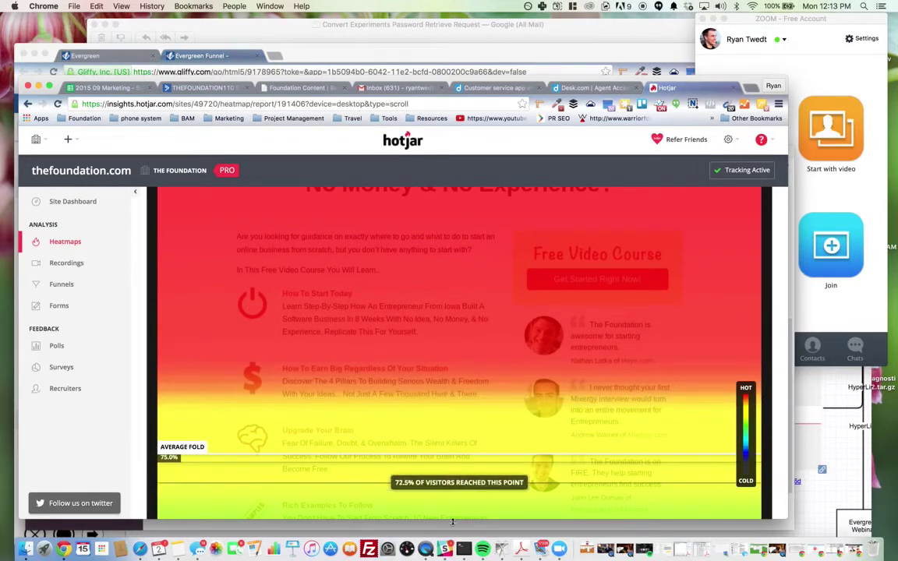
scroll(453, 419, down, 10)
scroll(452, 420, up, 15)
Open the visitor recordings list, play recording 1591 of the /welcome page, and close the playback.
click(54, 248)
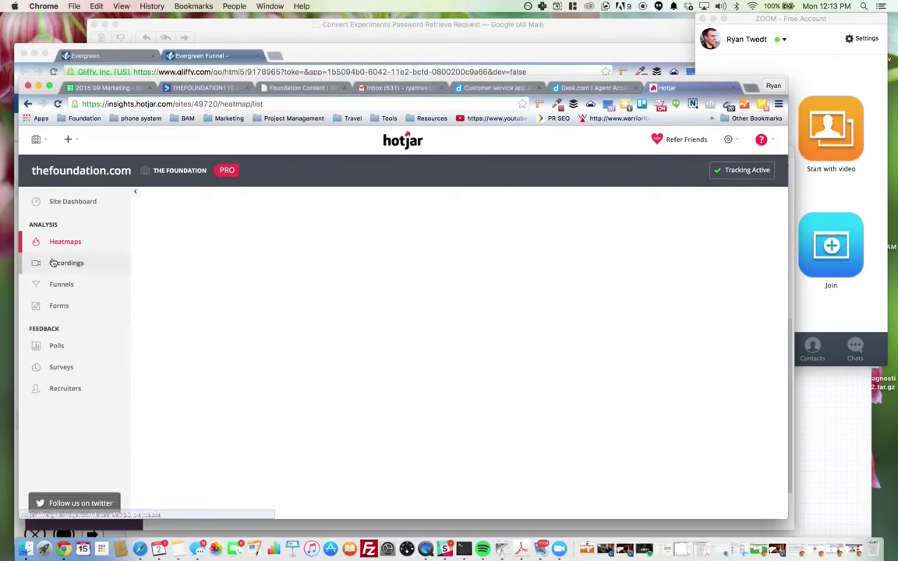
click(53, 263)
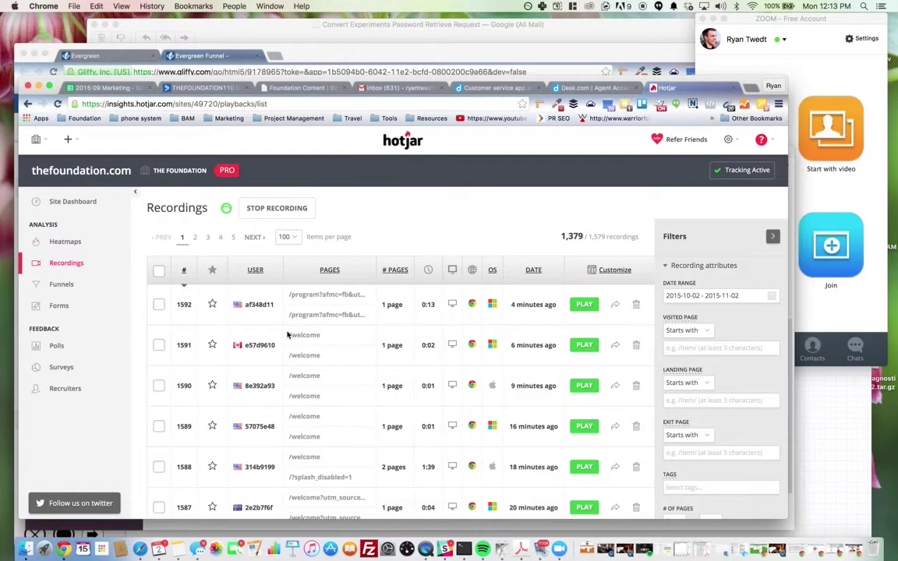
click(703, 403)
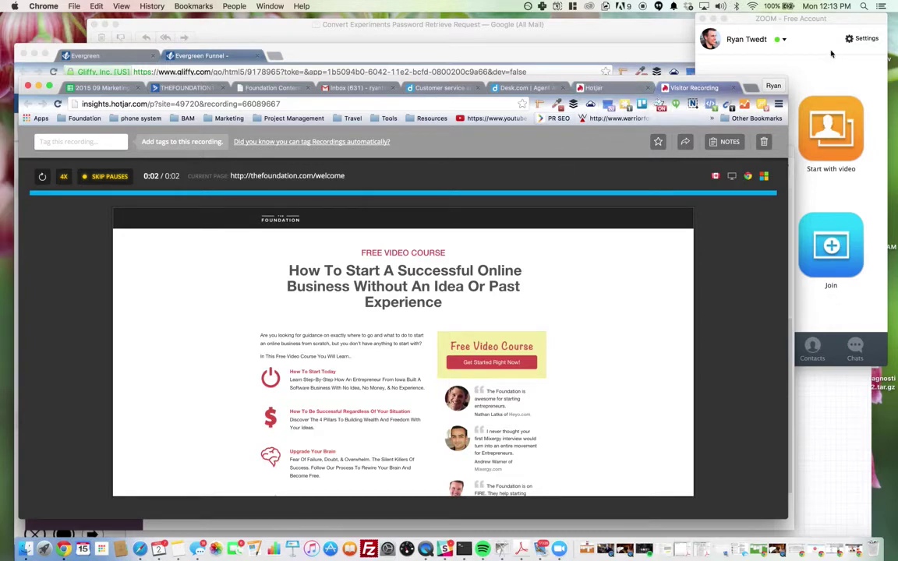
click(733, 91)
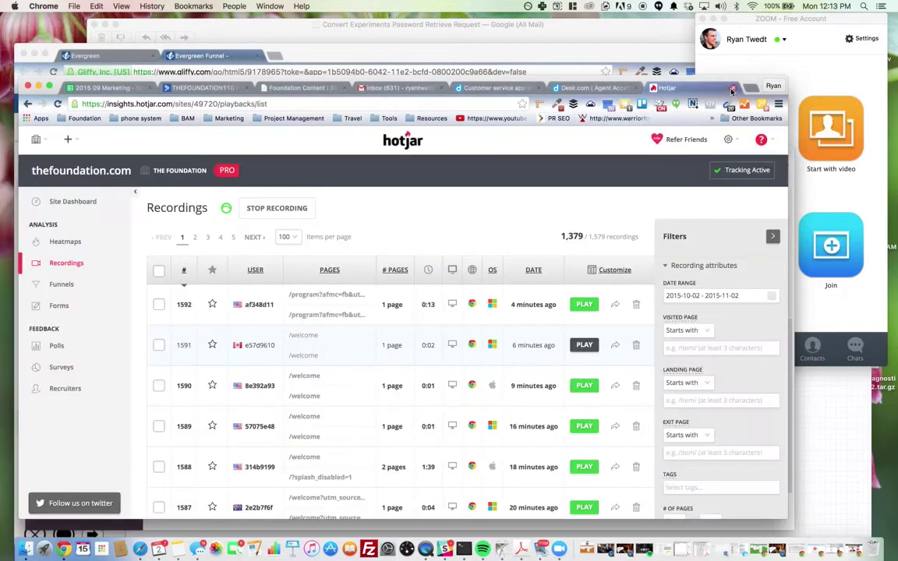
Play the two-page visitor recording 1588 and close its playback.
scroll(541, 399, down, 1)
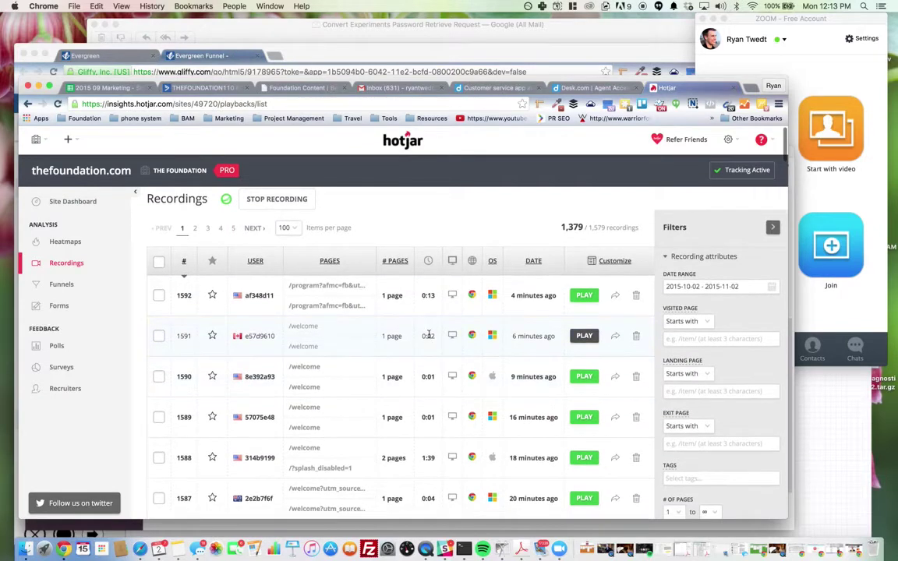
scroll(428, 458, down, 3)
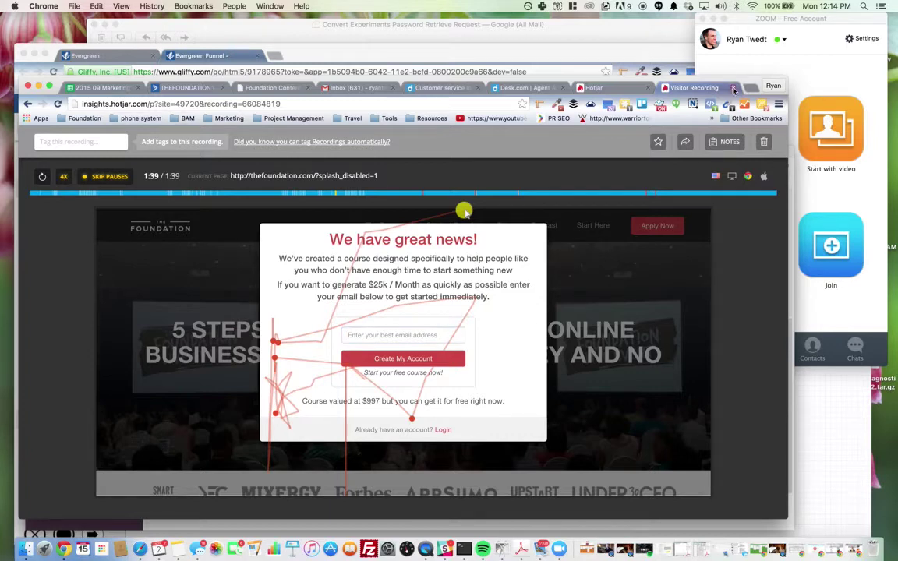
click(733, 89)
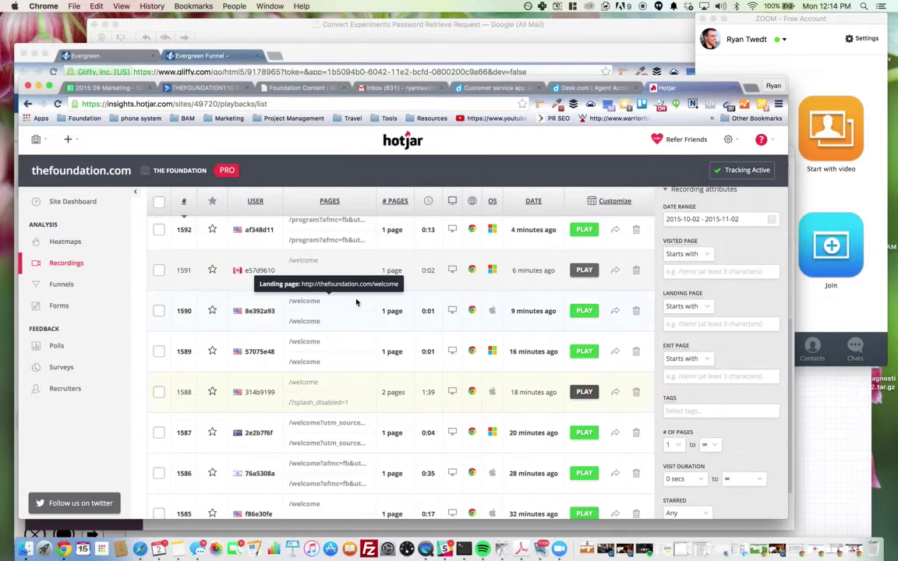
View the site's list of funnels, including Free Course Funnel - Private URL.
click(59, 286)
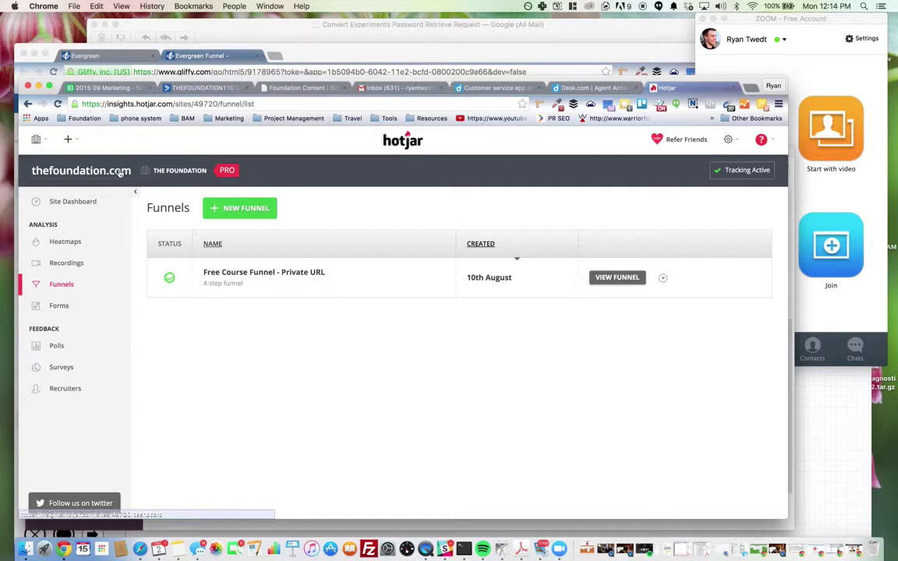
click(119, 172)
click(62, 286)
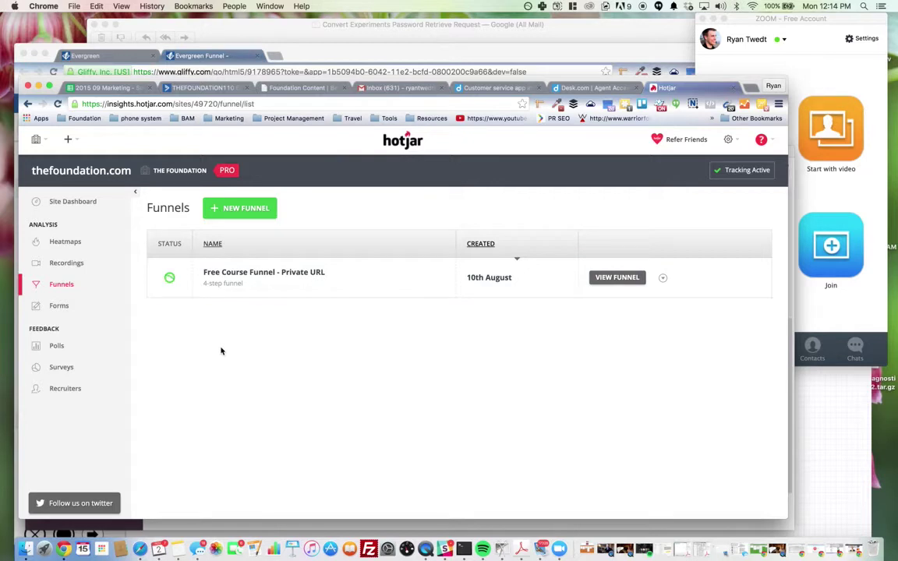
Open the responses to the poll "Blog - How Valuable Has Our Content Been For you" and look across all question columns.
click(56, 347)
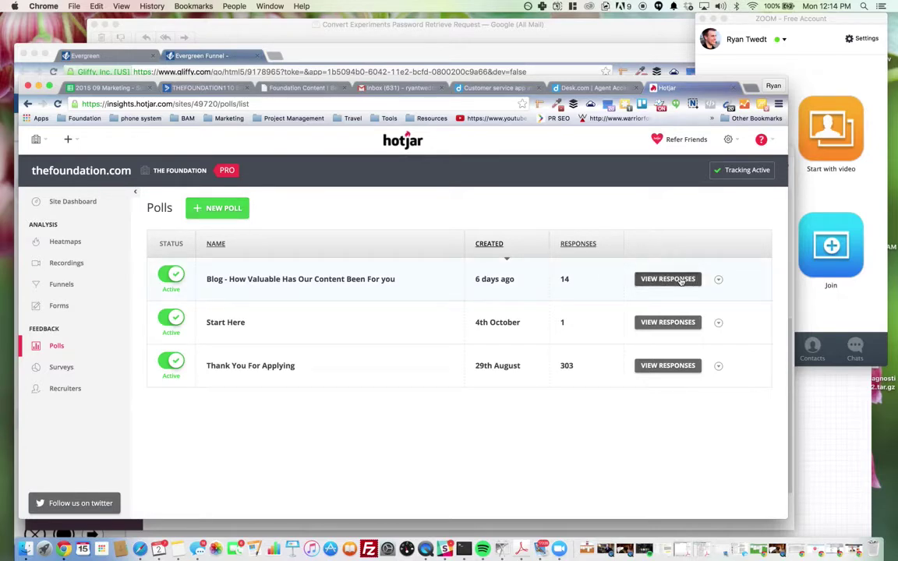
click(668, 279)
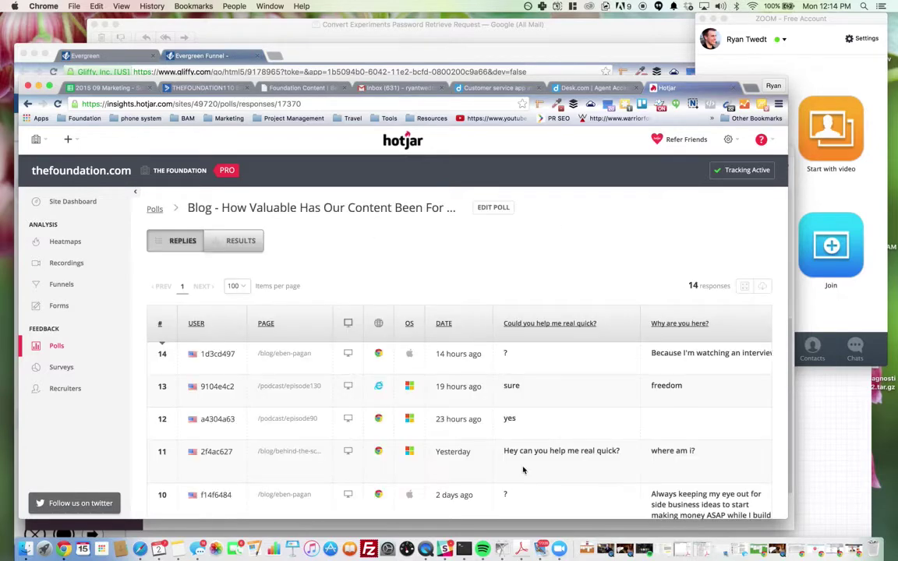
scroll(524, 469, down, 1)
scroll(523, 470, right, 5)
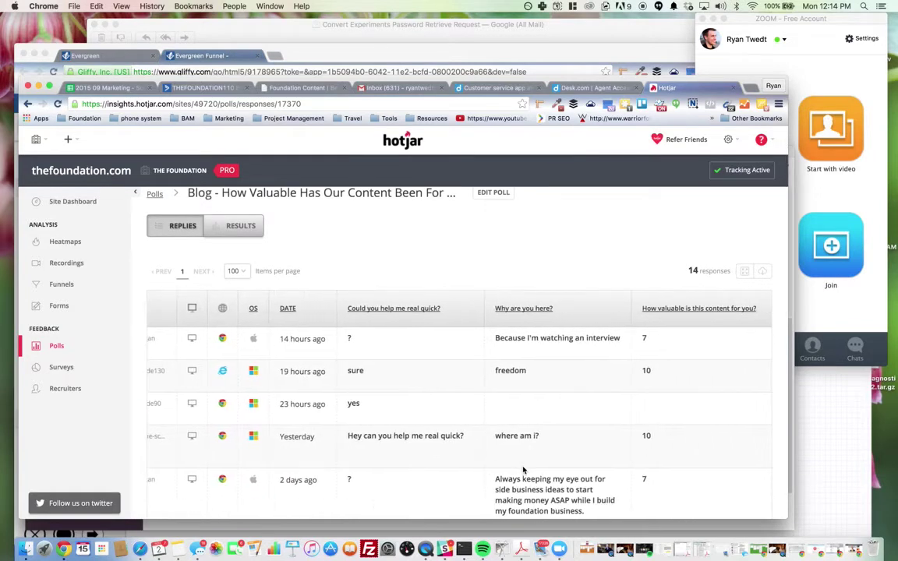
scroll(523, 469, right, 2)
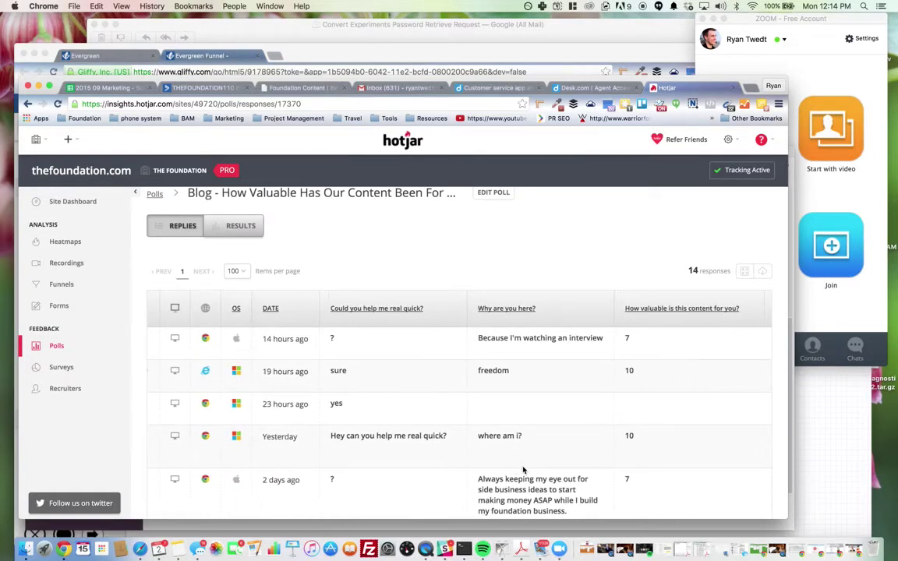
scroll(523, 470, right, 10)
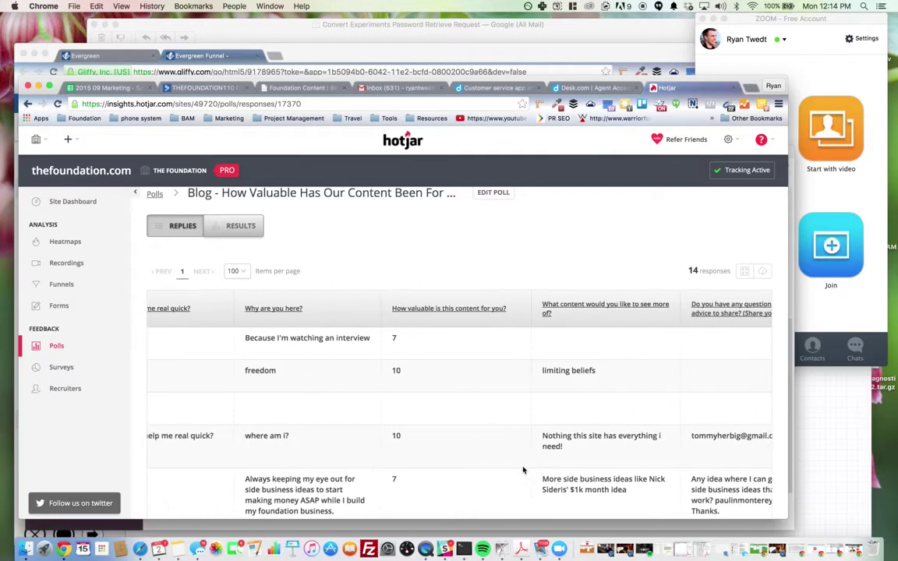
scroll(523, 469, right, 10)
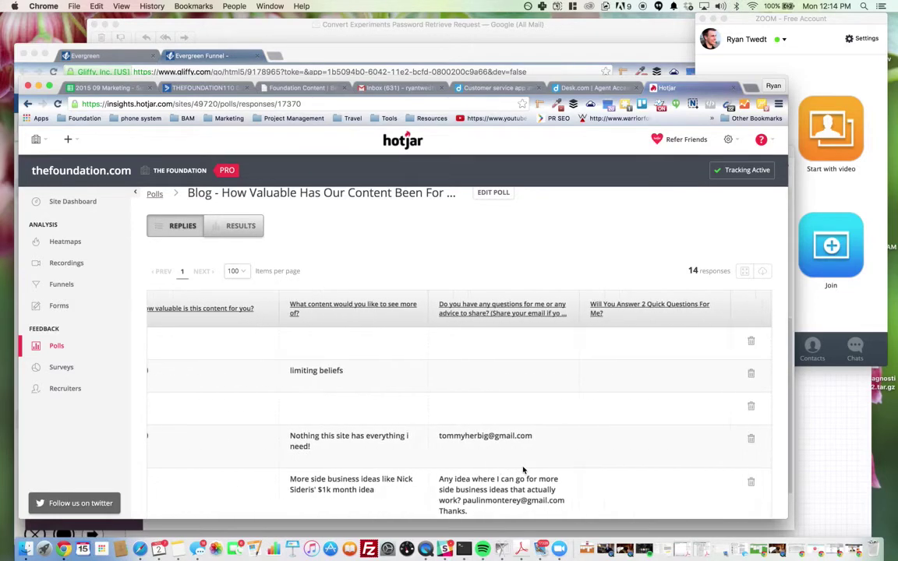
scroll(523, 469, down, 1)
scroll(523, 469, left, 20)
scroll(523, 469, left, 1)
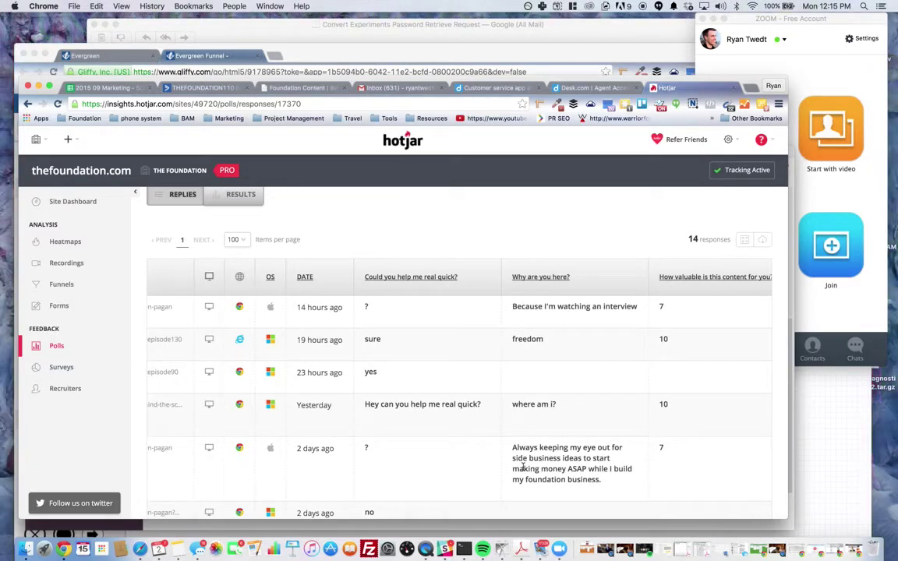
Read the poll's replies on content value, wanted content and visitor questions, including the older responses, and return to the start of the table.
scroll(523, 469, right, 2)
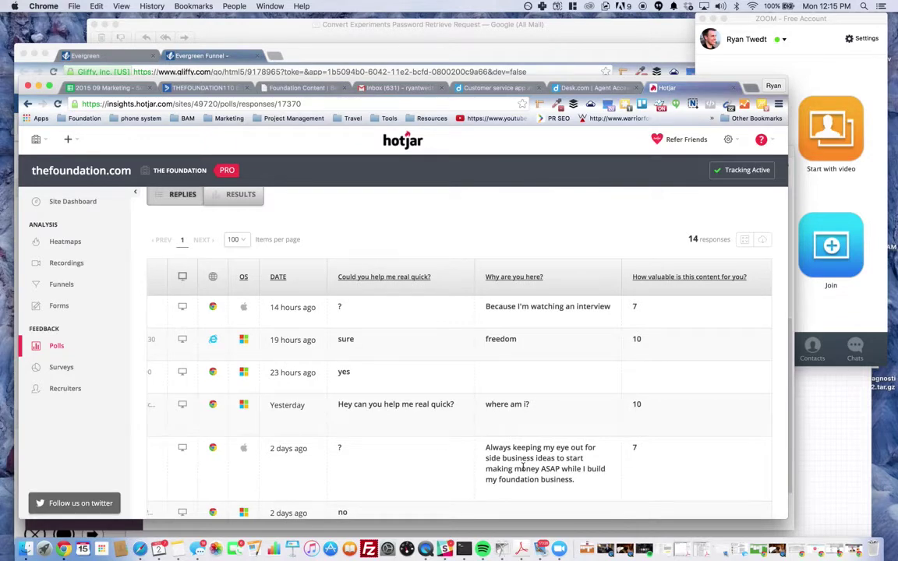
scroll(523, 469, right, 10)
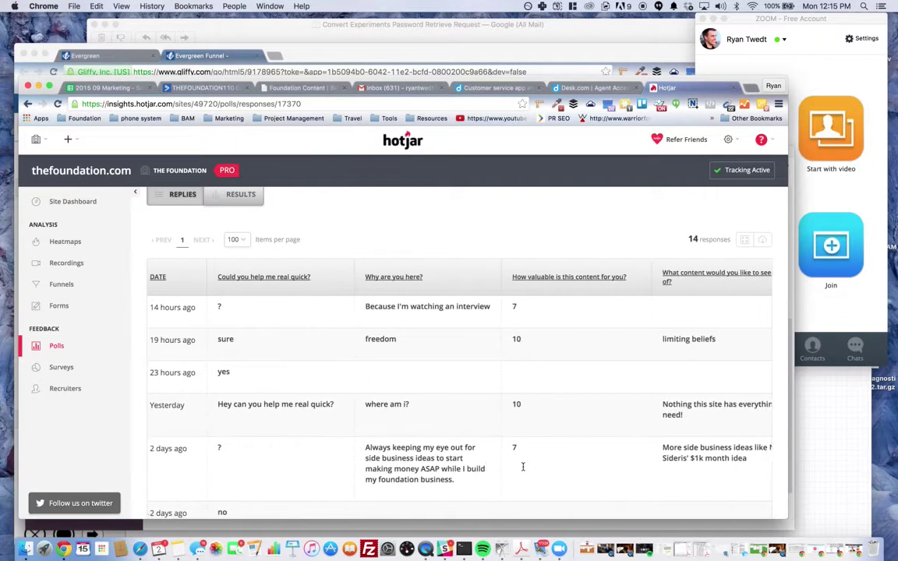
scroll(523, 469, right, 8)
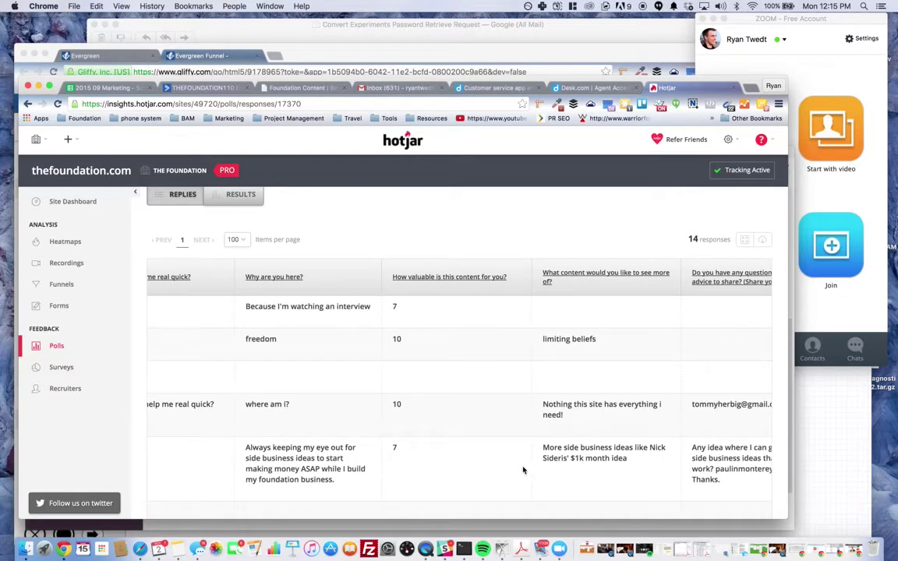
scroll(523, 469, right, 16)
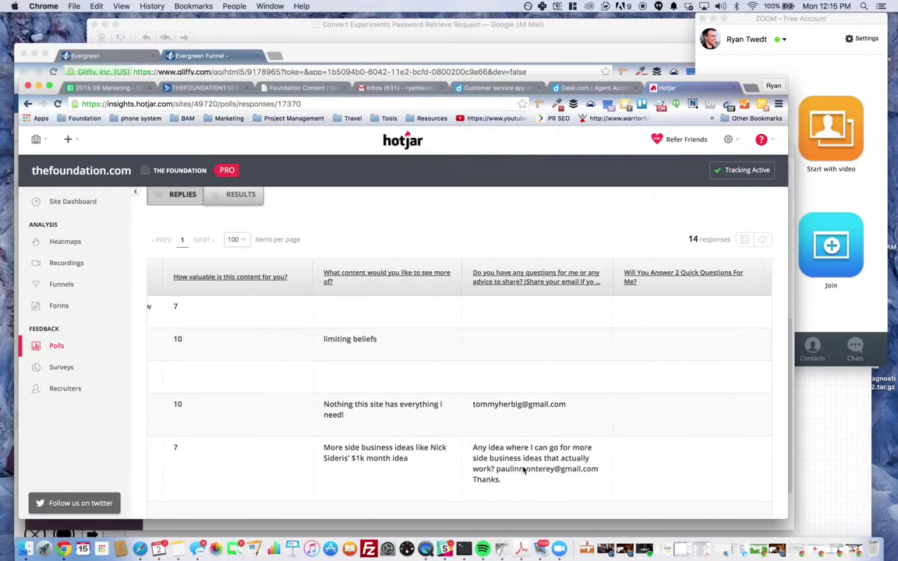
scroll(523, 470, right, 3)
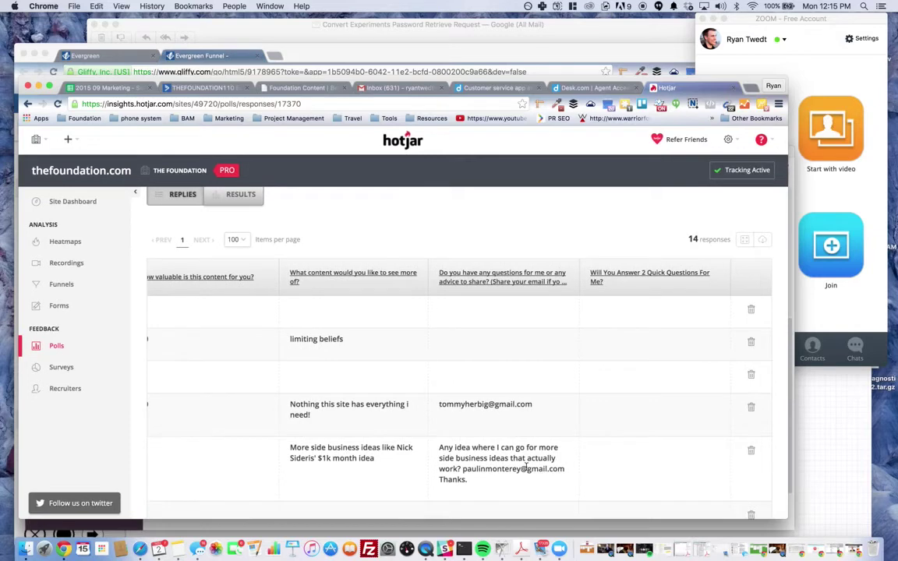
scroll(526, 468, down, 5)
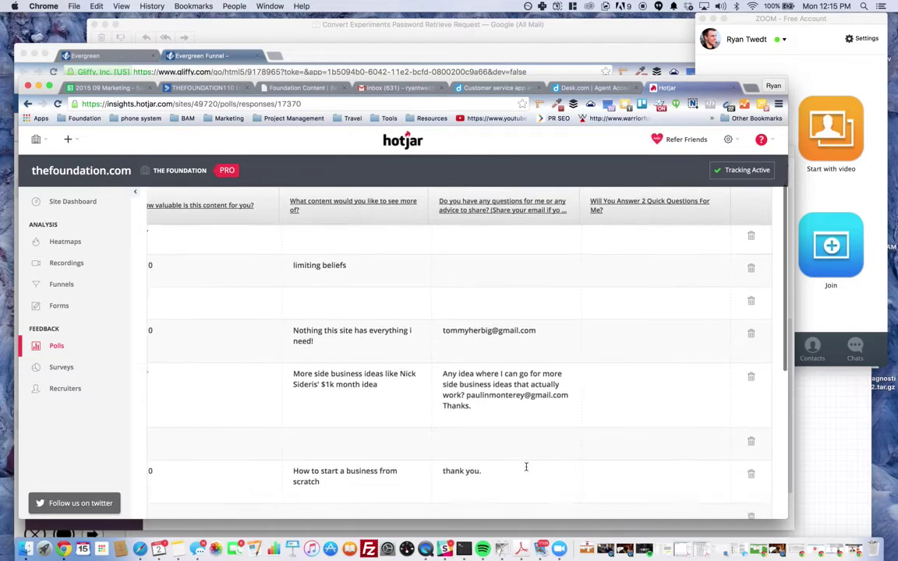
scroll(526, 467, left, 13)
scroll(526, 467, left, 20)
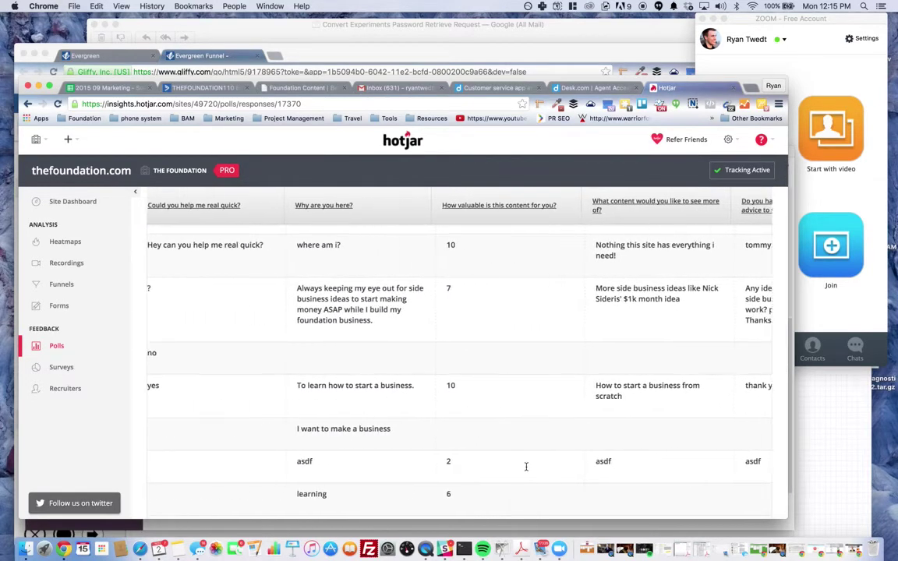
scroll(526, 467, left, 6)
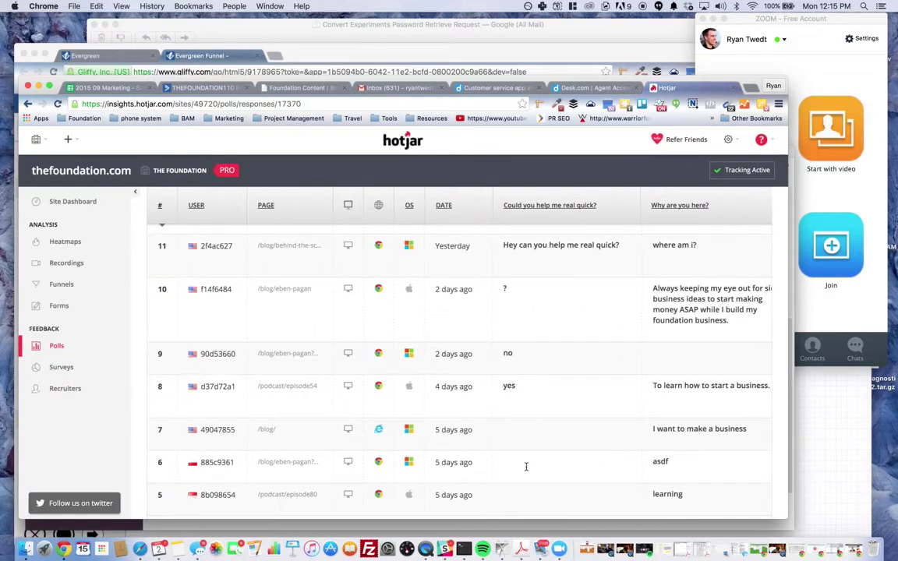
scroll(526, 465, up, 5)
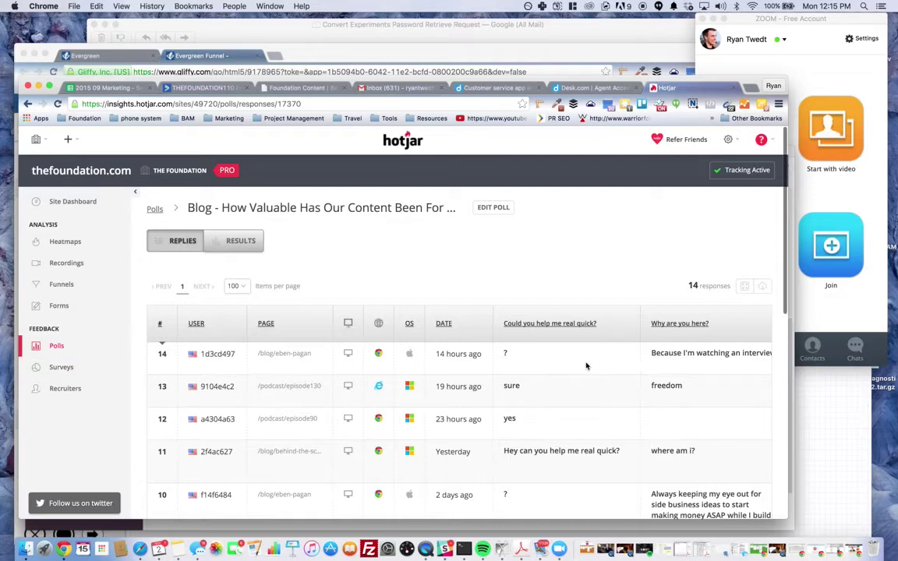
Read the blog poll's older replies across all question columns, through to the visitors' questions and advice.
scroll(720, 361, right, 2)
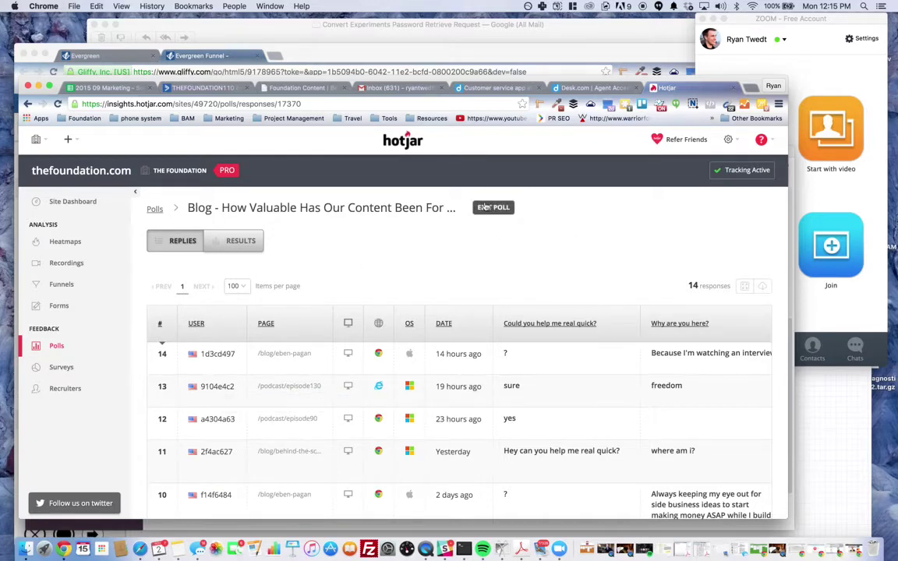
scroll(520, 449, down, 2)
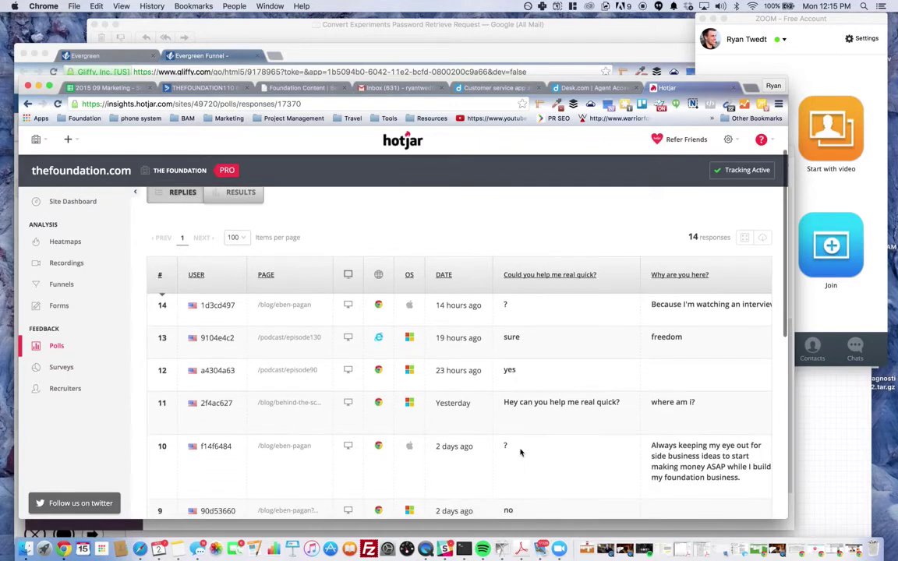
scroll(521, 452, down, 3)
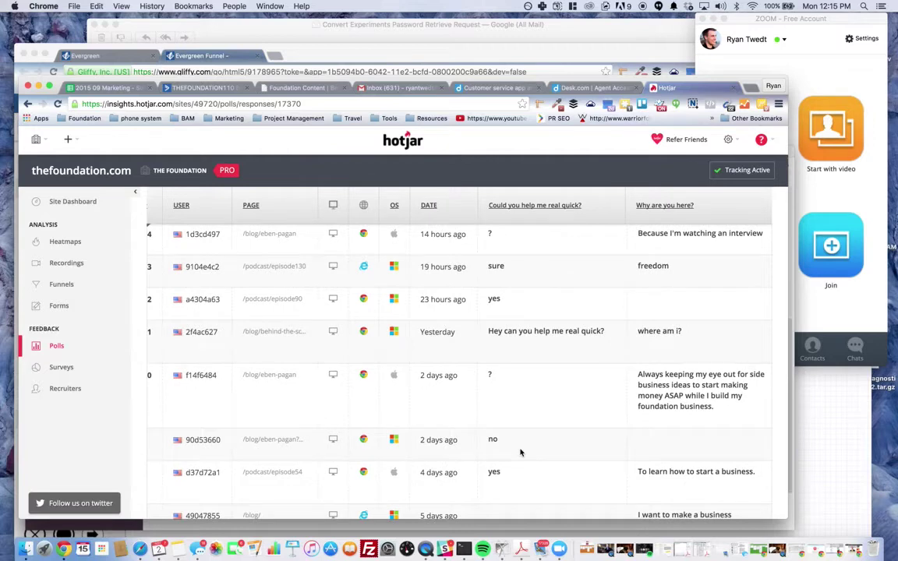
scroll(521, 452, down, 5)
scroll(521, 452, right, 4)
scroll(521, 453, right, 4)
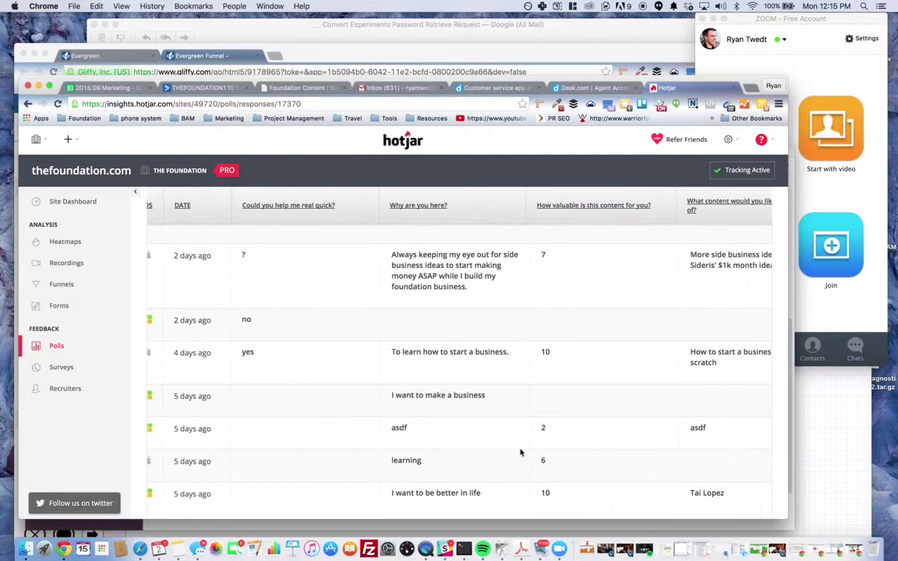
scroll(521, 452, right, 4)
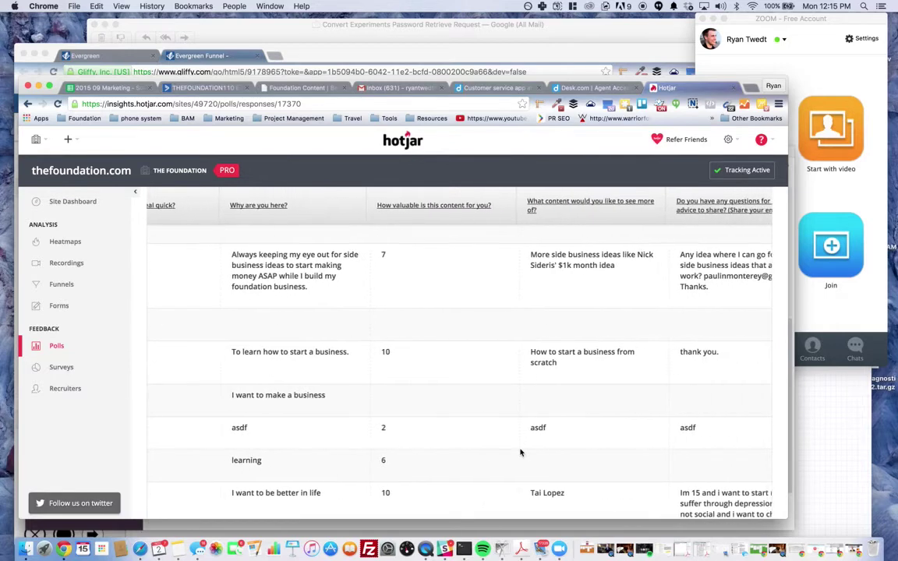
scroll(521, 452, right, 5)
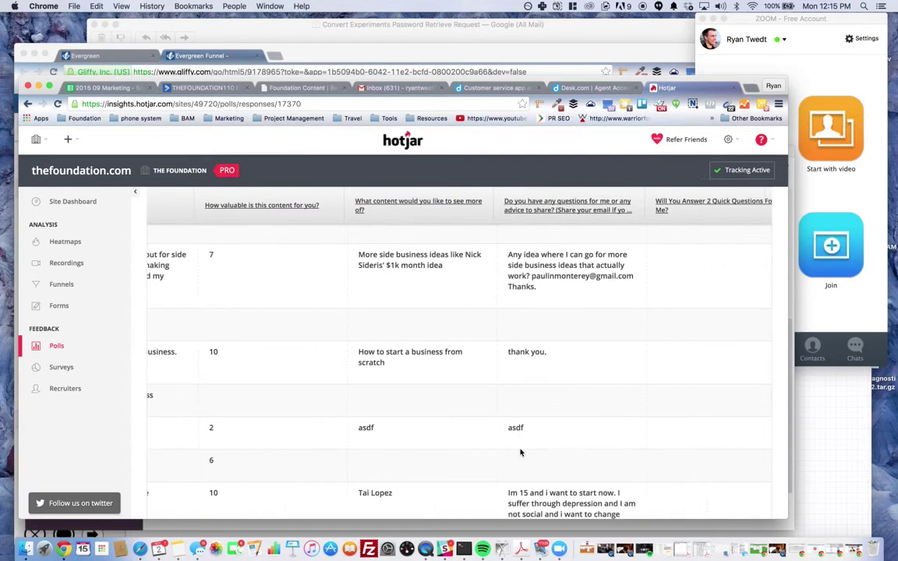
scroll(521, 452, right, 1)
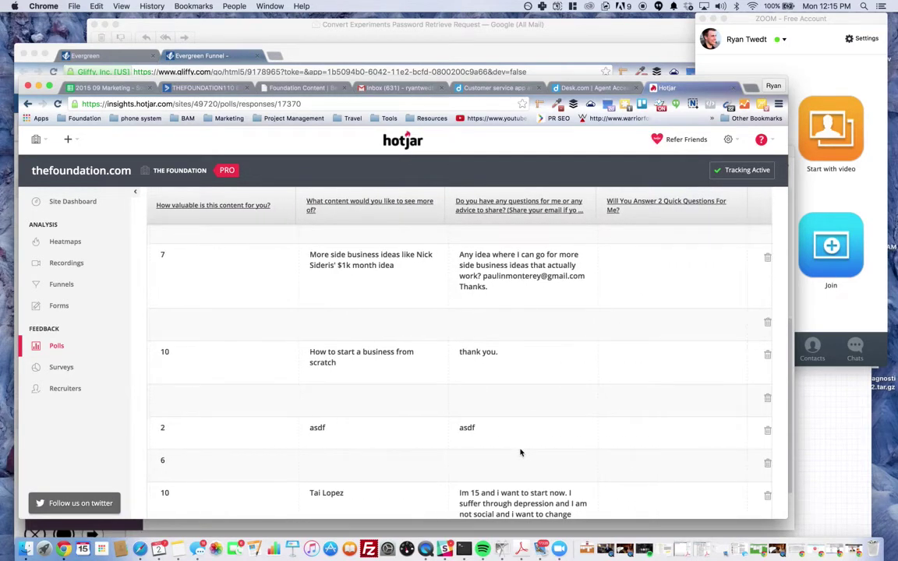
scroll(521, 452, up, 1)
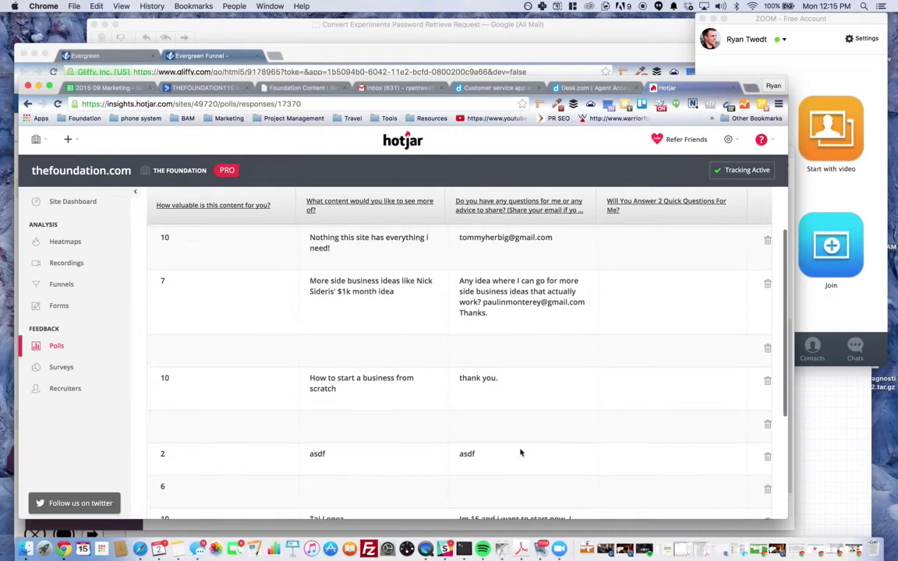
Compare the replies' user and page details with their visit reasons and content ratings, and return to the first column.
scroll(521, 452, left, 10)
scroll(521, 452, left, 7)
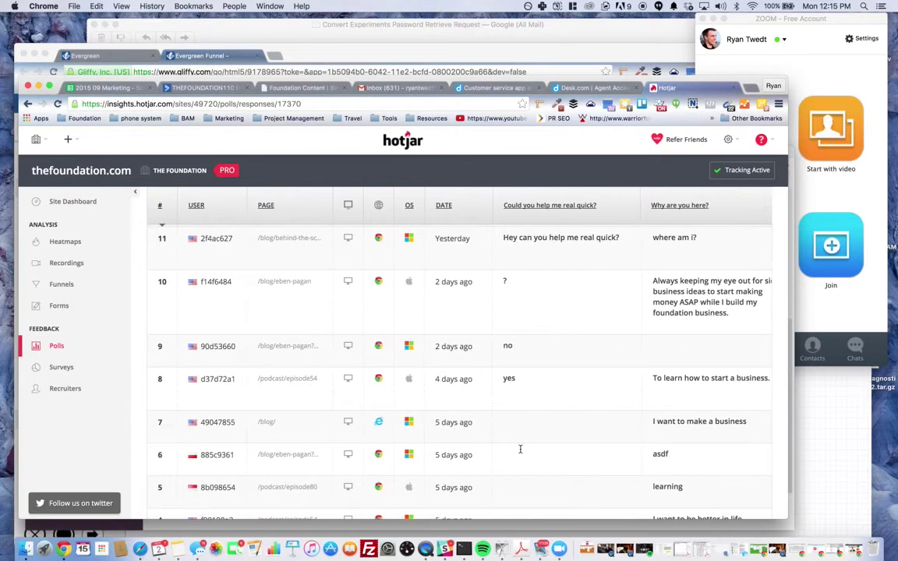
scroll(521, 450, right, 2)
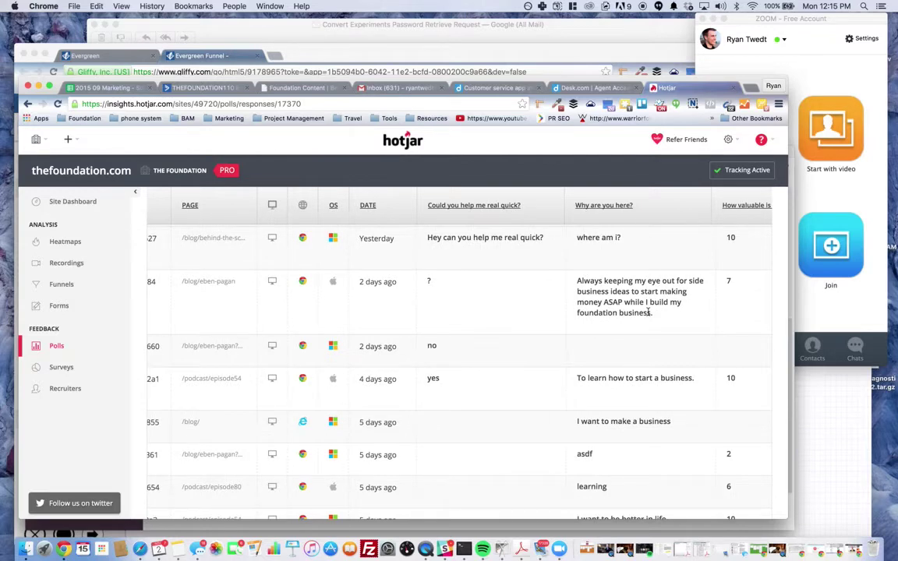
scroll(439, 310, right, 15)
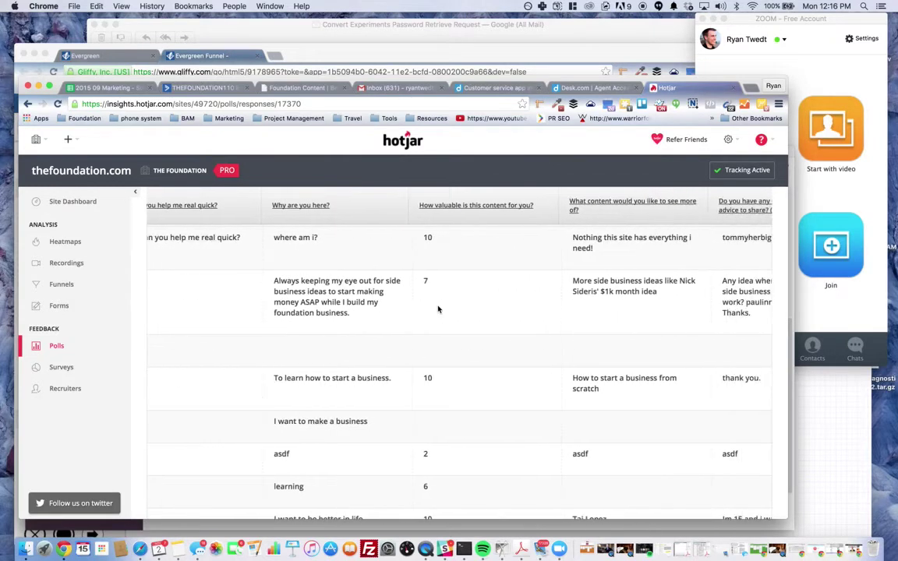
scroll(438, 310, left, 16)
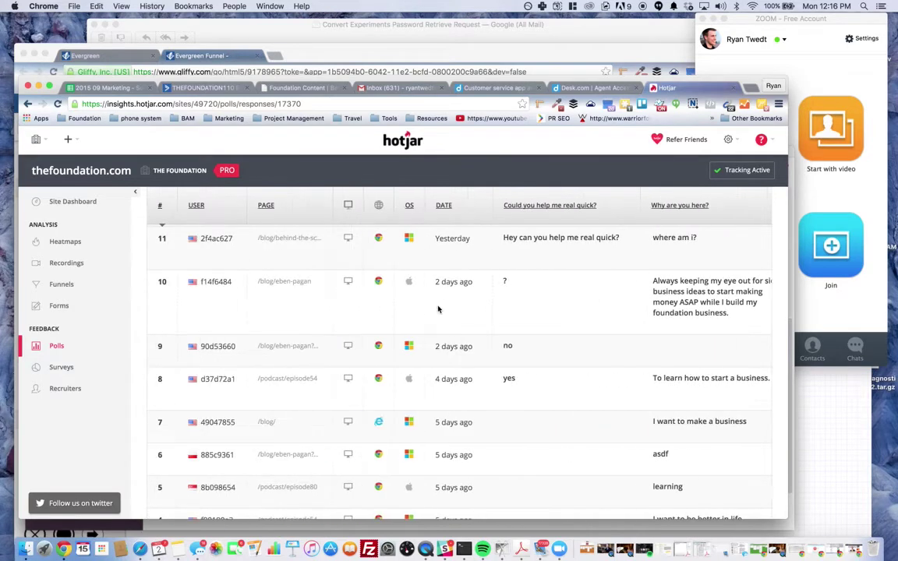
Open the survey "Could you help us right now, this moment? =)" in its own tab, look through its questions and close it.
click(60, 345)
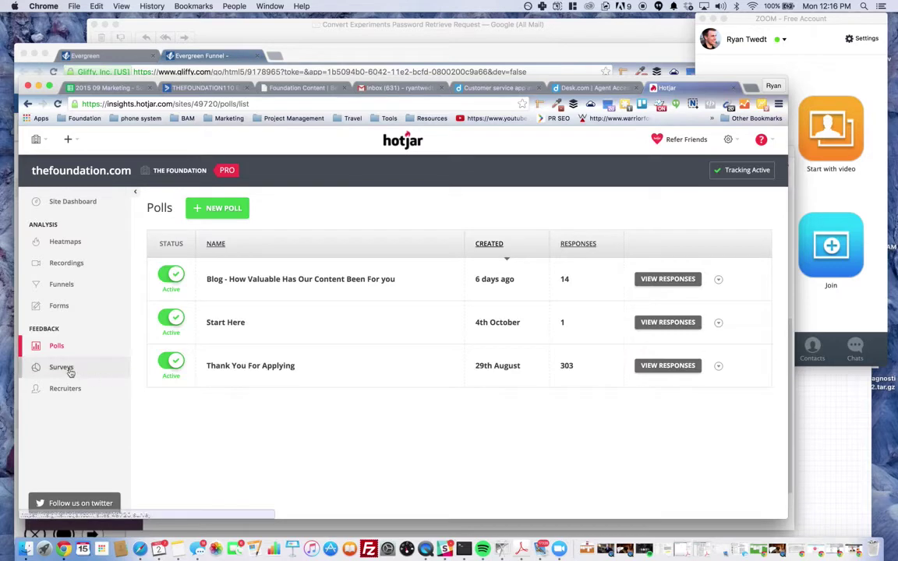
click(67, 368)
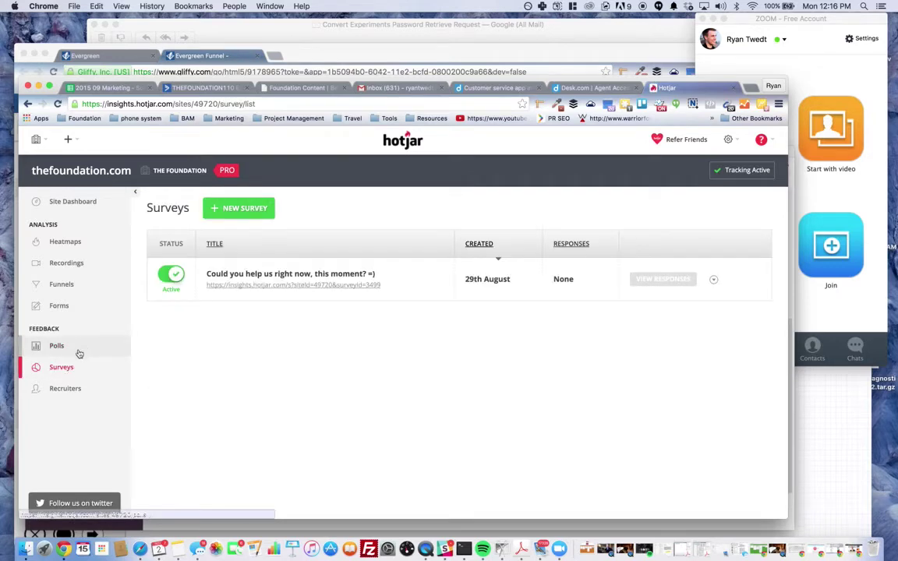
right_click(308, 288)
click(341, 290)
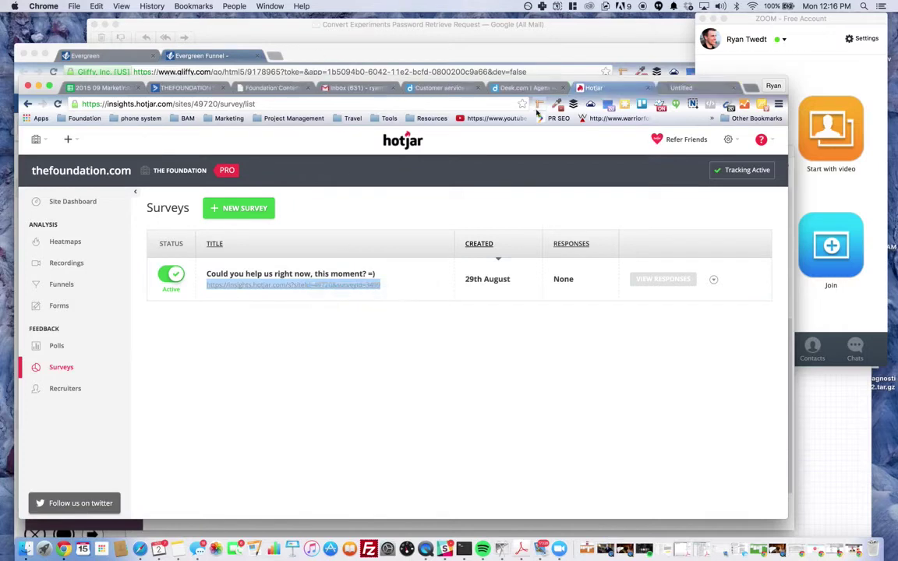
click(695, 88)
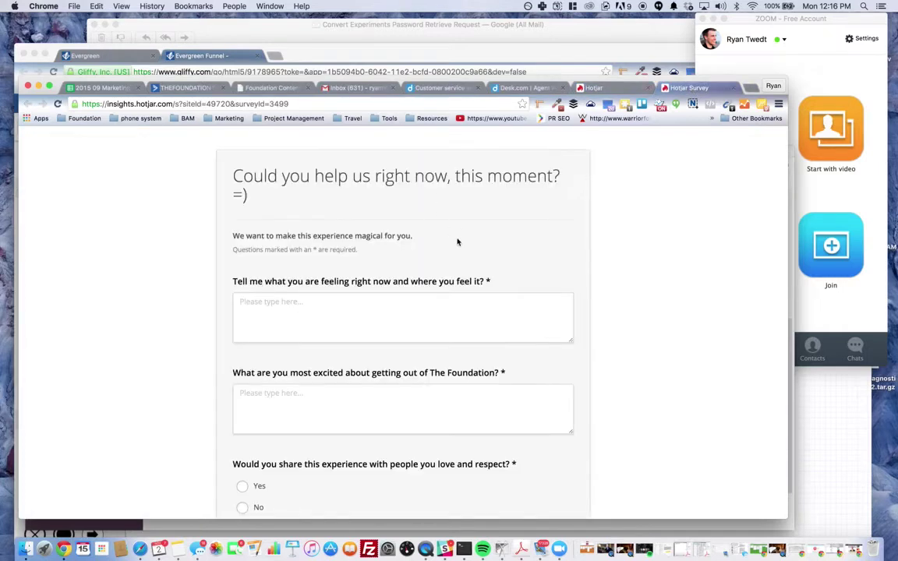
scroll(457, 241, down, 3)
scroll(460, 242, up, 3)
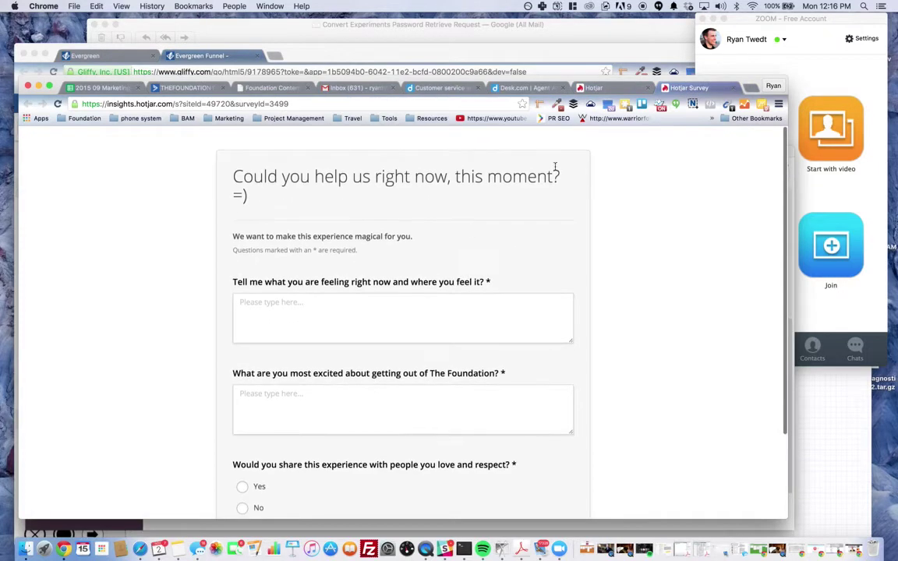
click(723, 88)
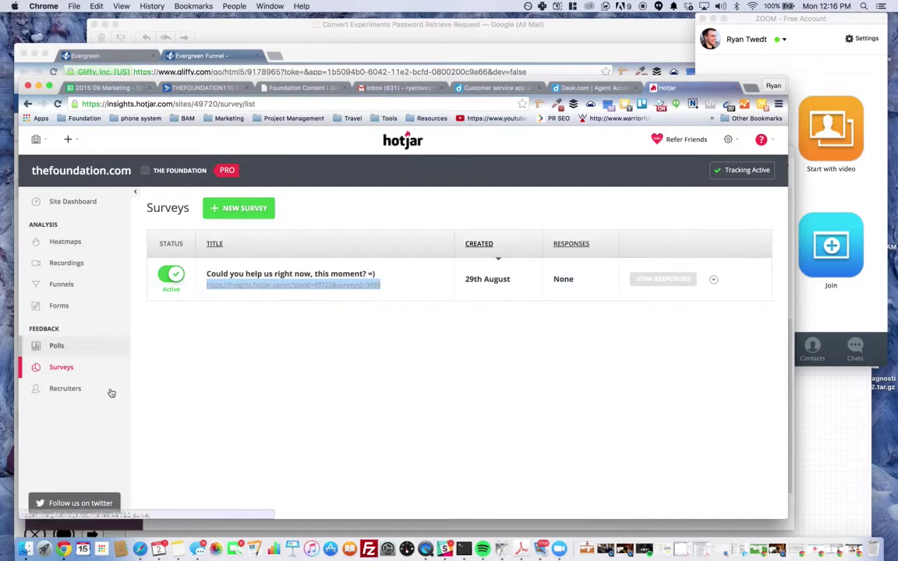
Open the results view of the poll "Blog - How Valuable Has Our Content Been For you" and examine the first question's word cloud.
click(57, 345)
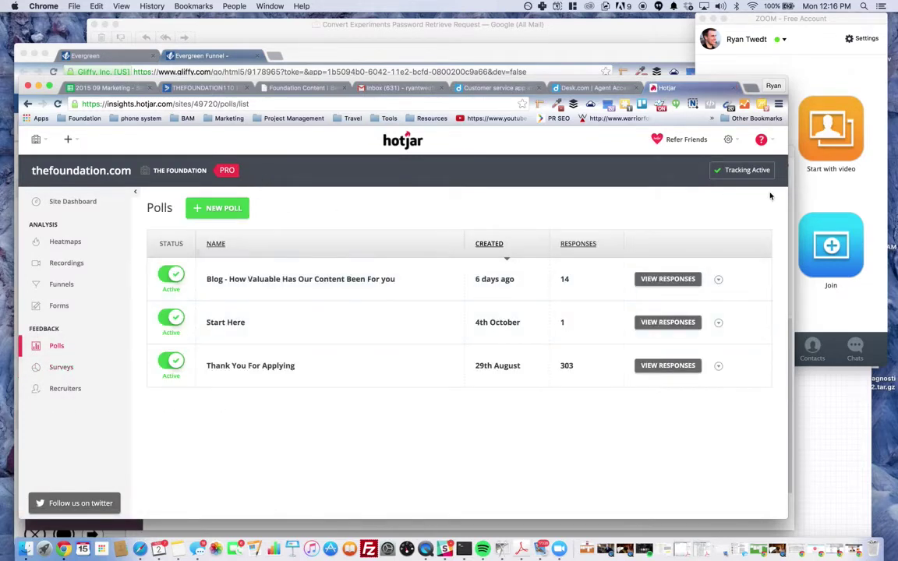
click(684, 280)
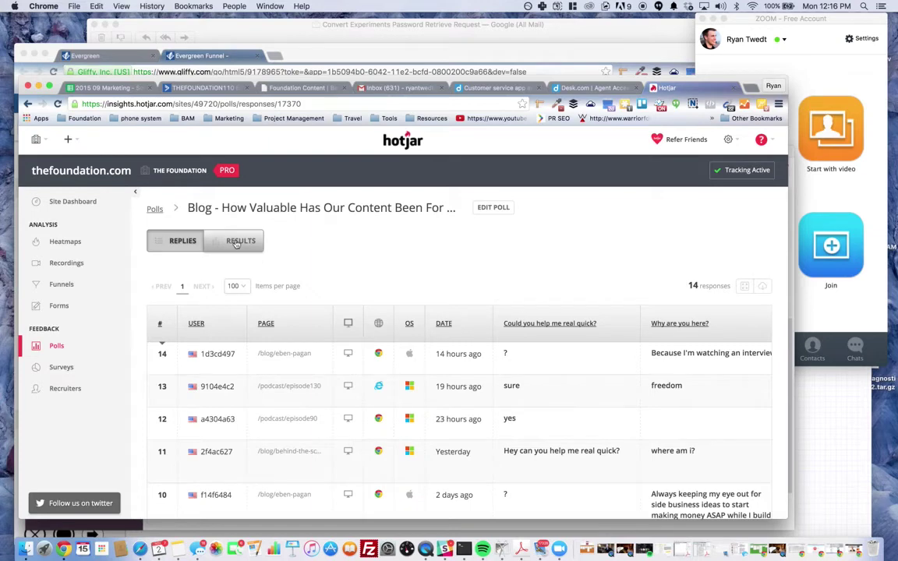
click(232, 242)
scroll(376, 402, down, 5)
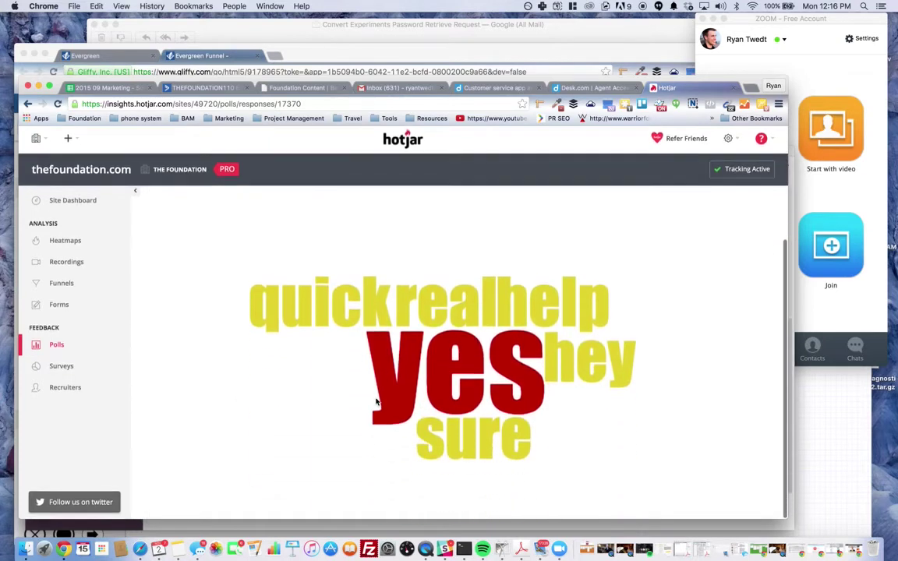
Show the poll results for "Why are you here?" and examine the word cloud.
scroll(375, 402, up, 5)
click(285, 294)
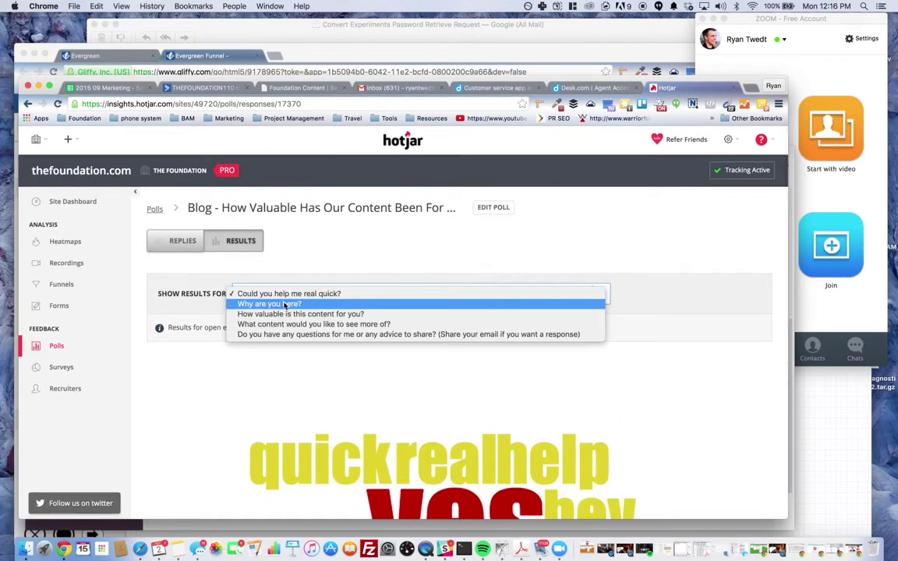
click(285, 304)
scroll(452, 381, down, 4)
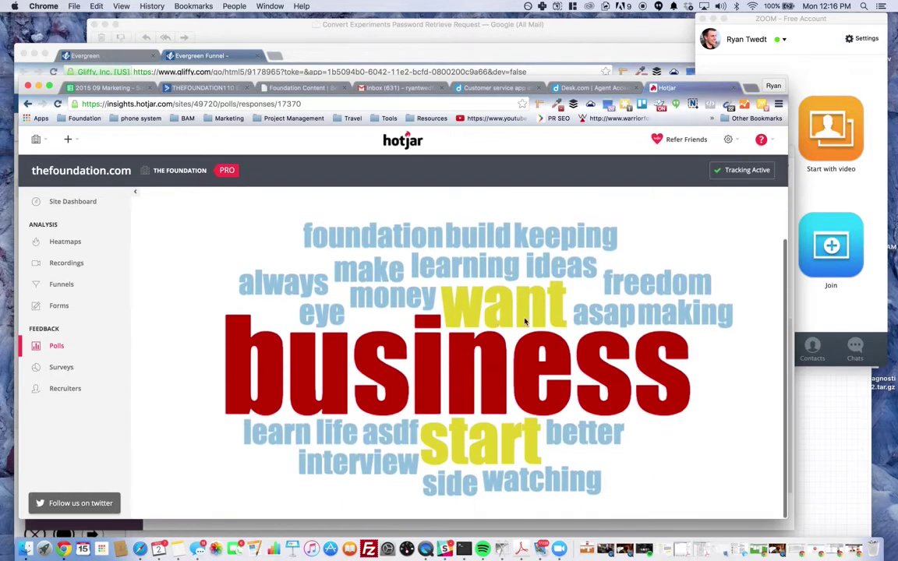
Show the poll results for "How valuable is this content for you?" and examine the score table and Net Promoter Score breakdown.
scroll(544, 321, up, 3)
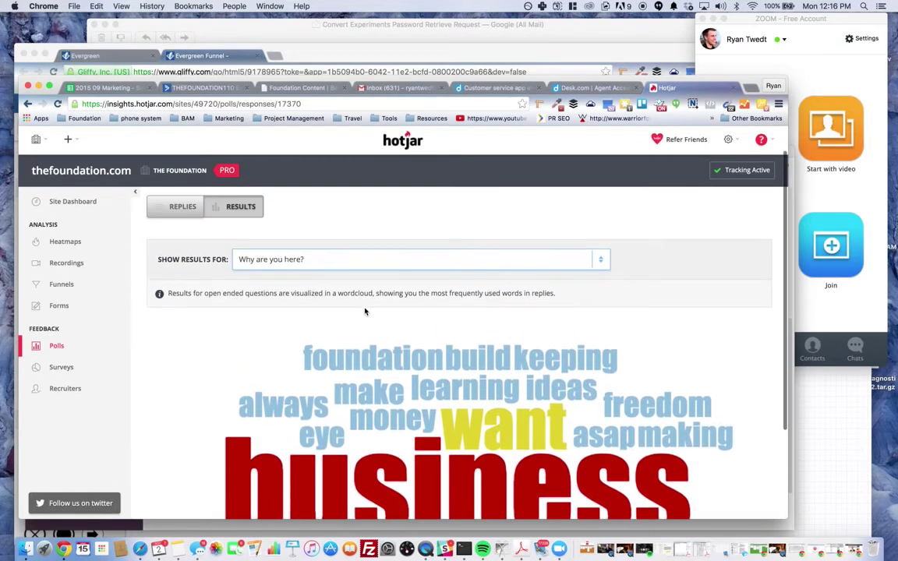
click(351, 259)
click(414, 390)
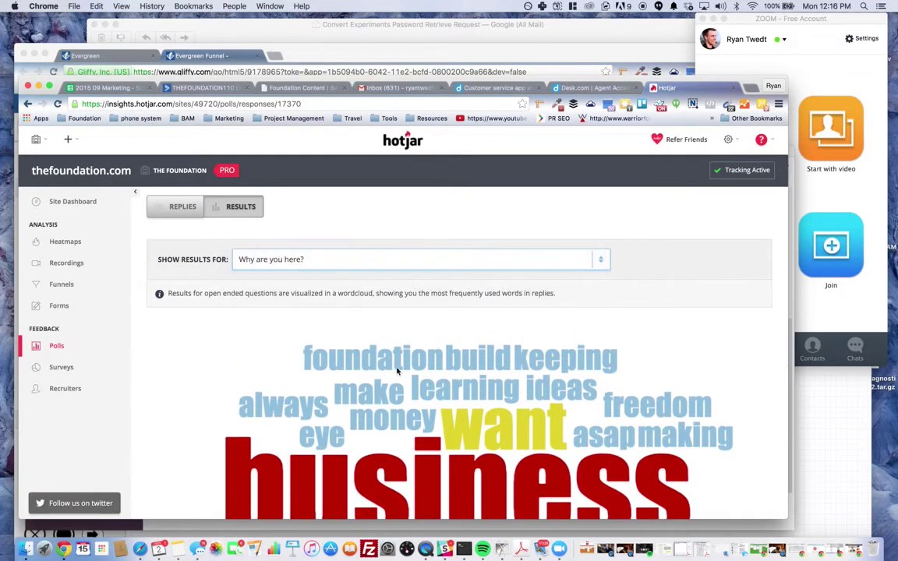
scroll(425, 402, down, 2)
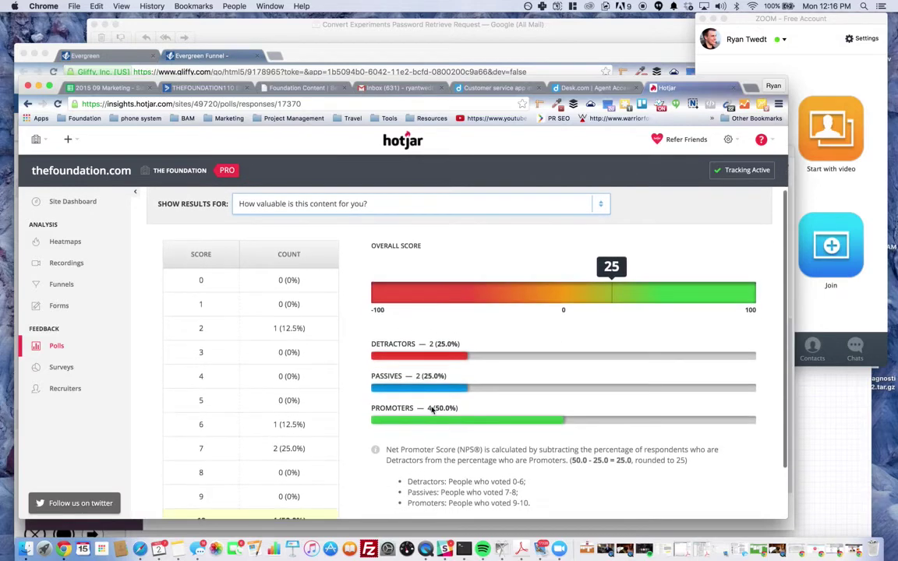
scroll(432, 410, down, 2)
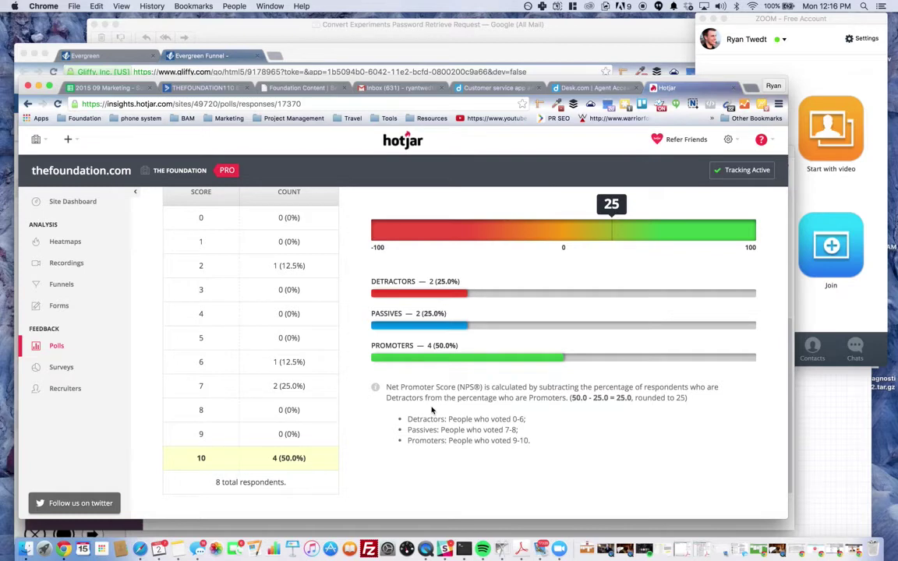
Show the poll results for "What content would you like to see more of?" and examine the word cloud.
scroll(432, 410, up, 5)
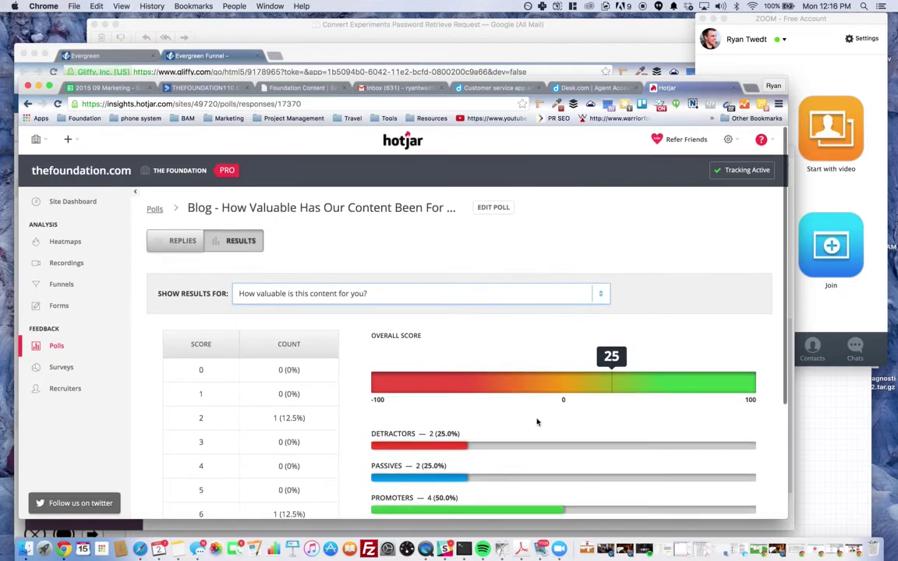
click(382, 297)
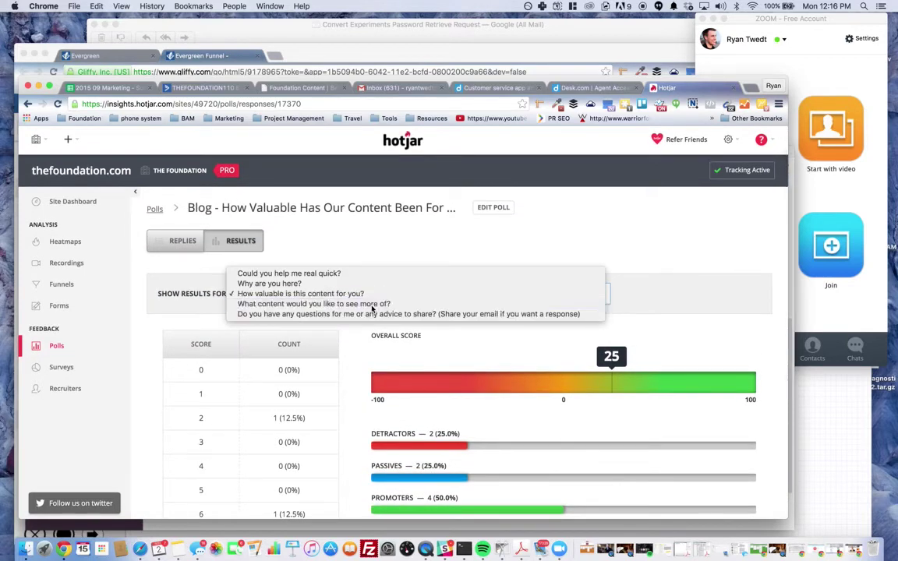
click(374, 304)
scroll(545, 418, down, 5)
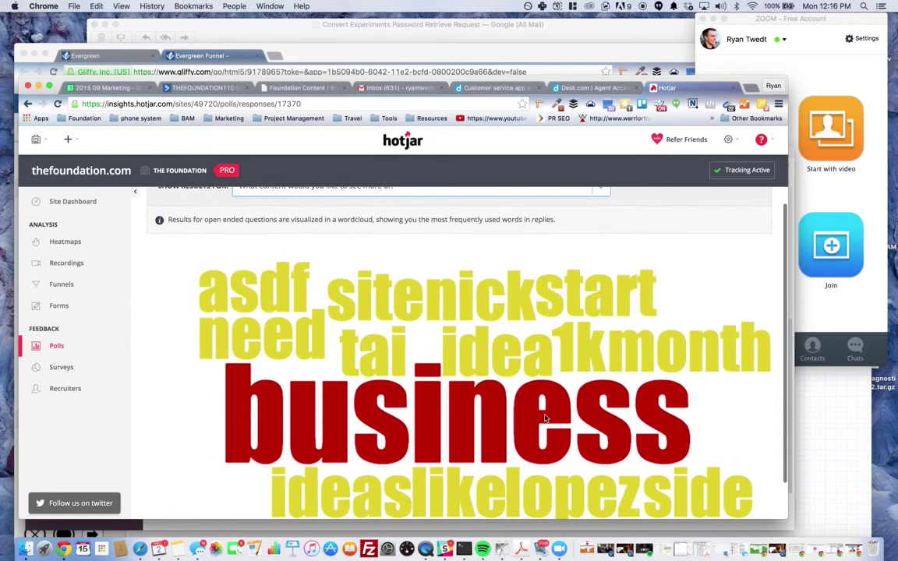
scroll(357, 325, up, 2)
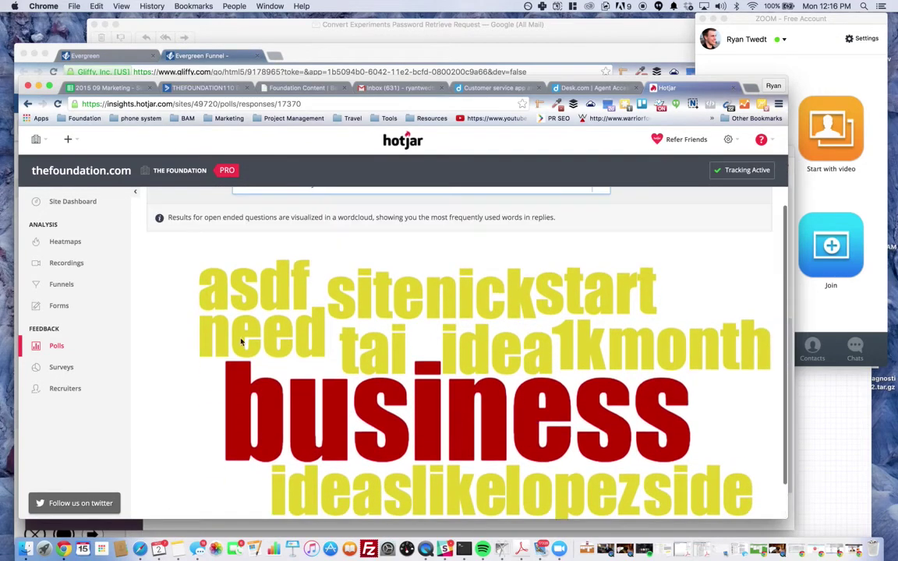
View the responses to the recruiter "Want to talk with a past student?".
click(58, 392)
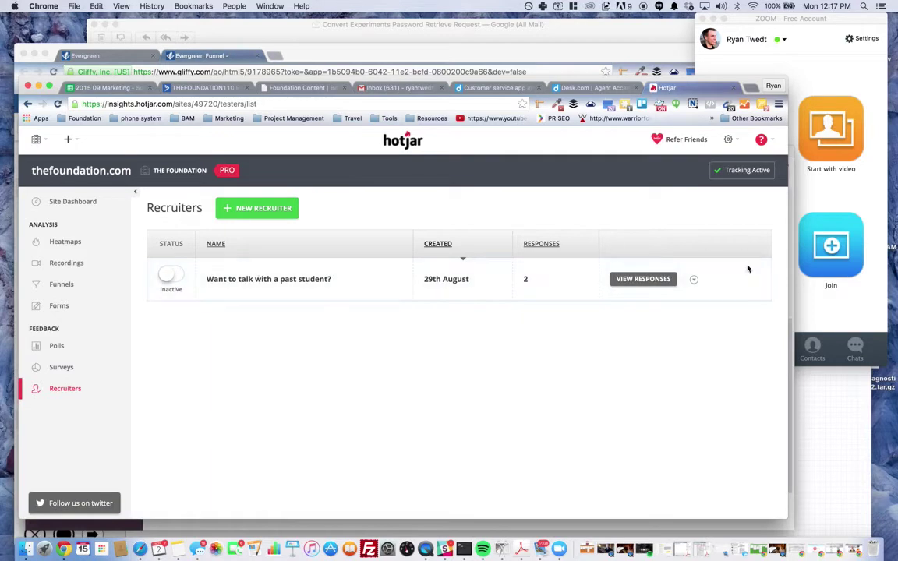
click(639, 280)
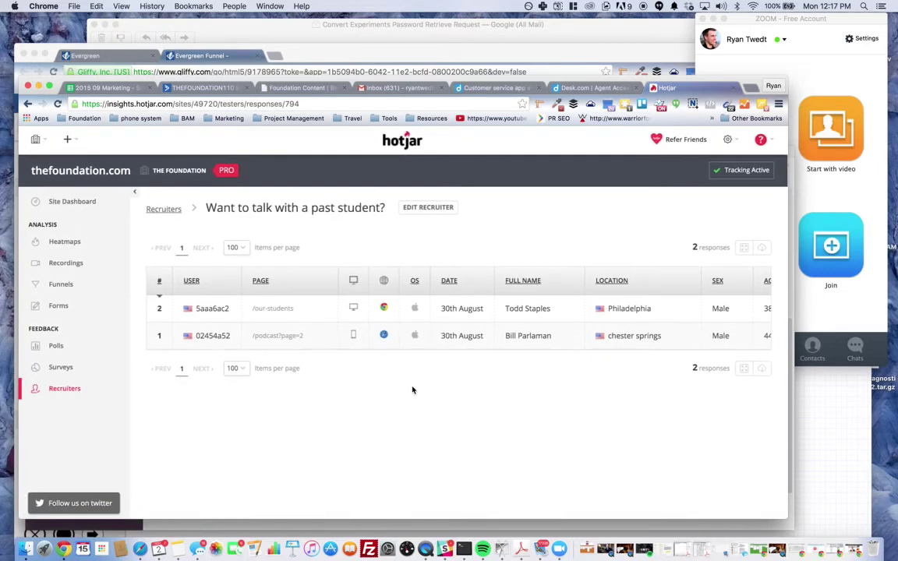
right_click(205, 309)
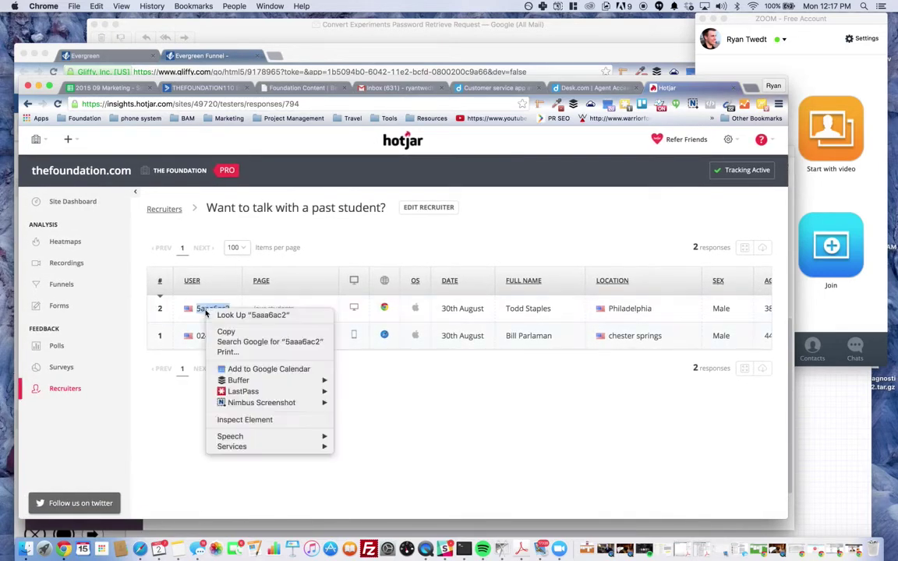
click(439, 310)
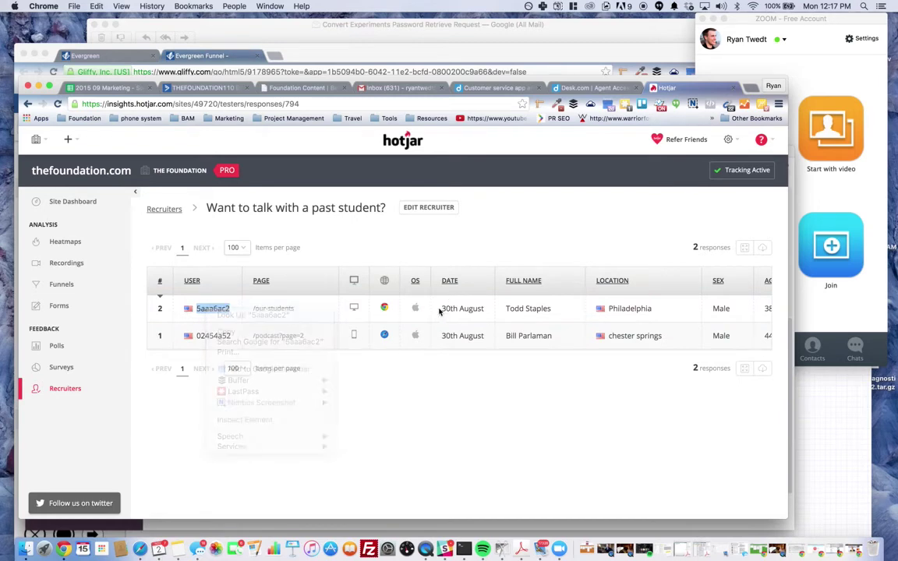
Examine the respondents' details across to the email and phone number columns, and reopen the same responses from the recruiters list.
right_click(557, 327)
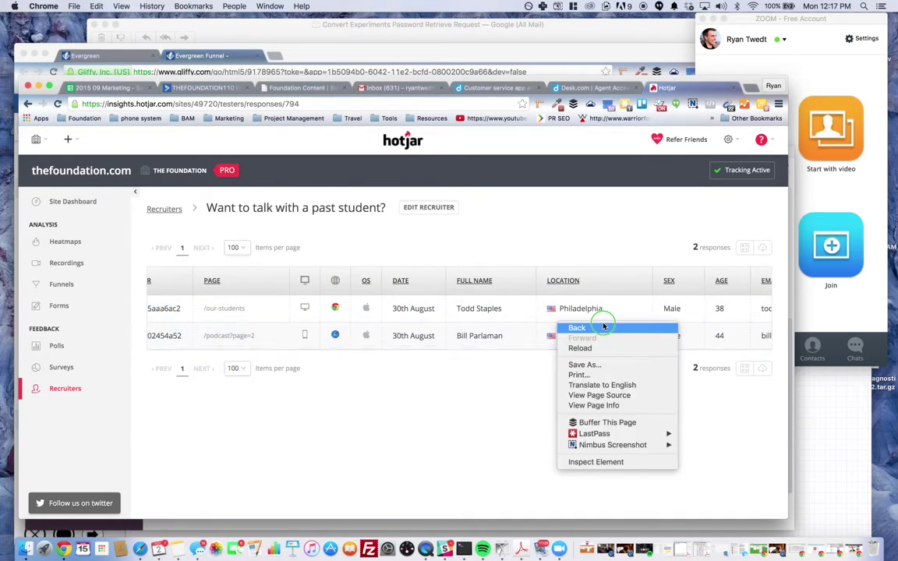
click(570, 307)
scroll(570, 306, right, 4)
scroll(569, 308, right, 5)
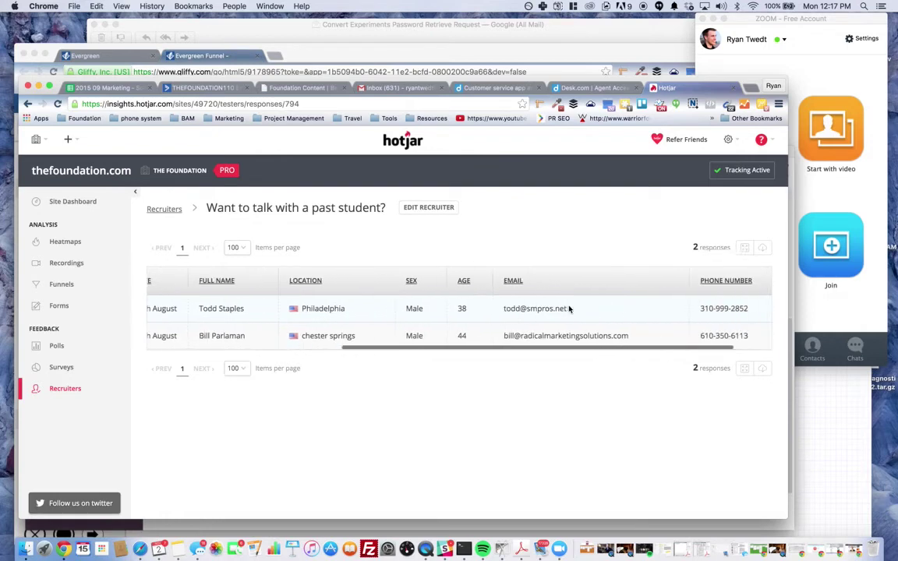
scroll(569, 309, left, 8)
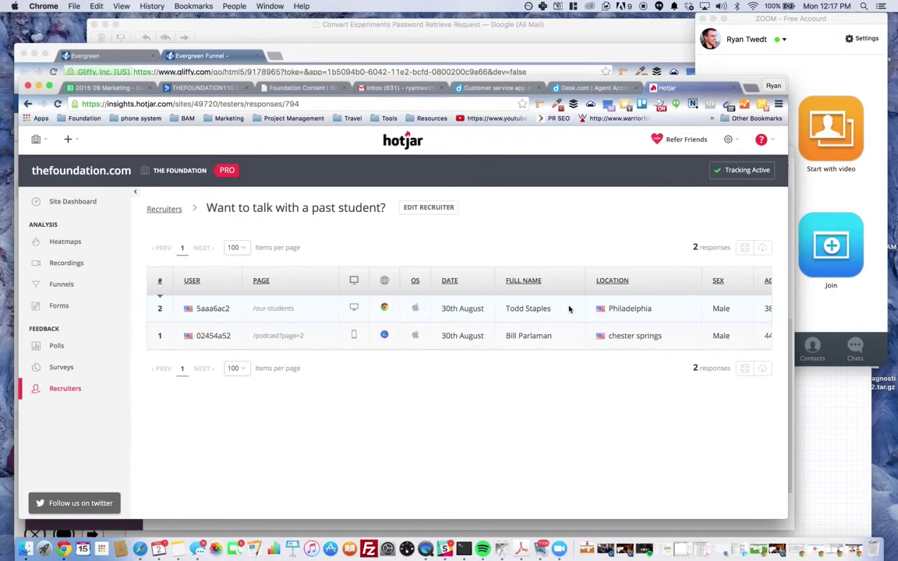
click(78, 389)
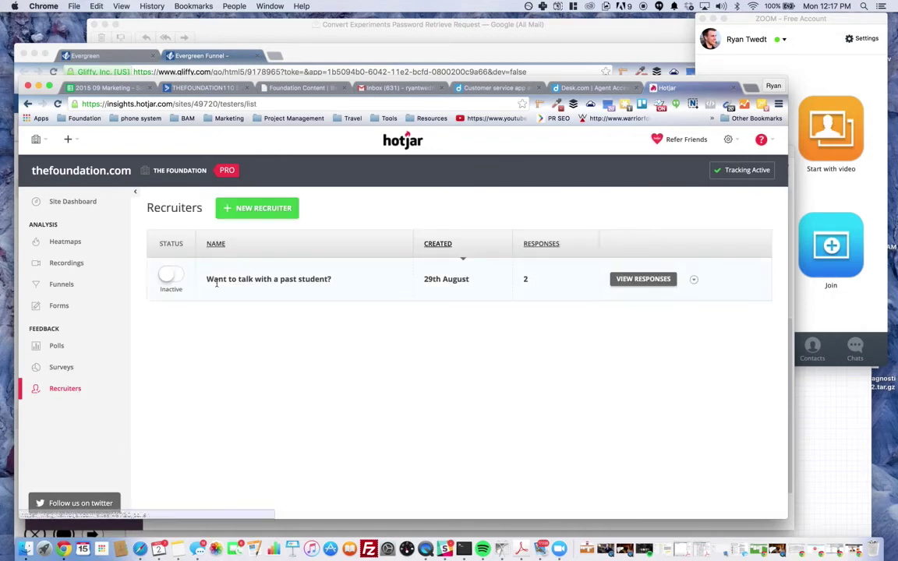
click(668, 281)
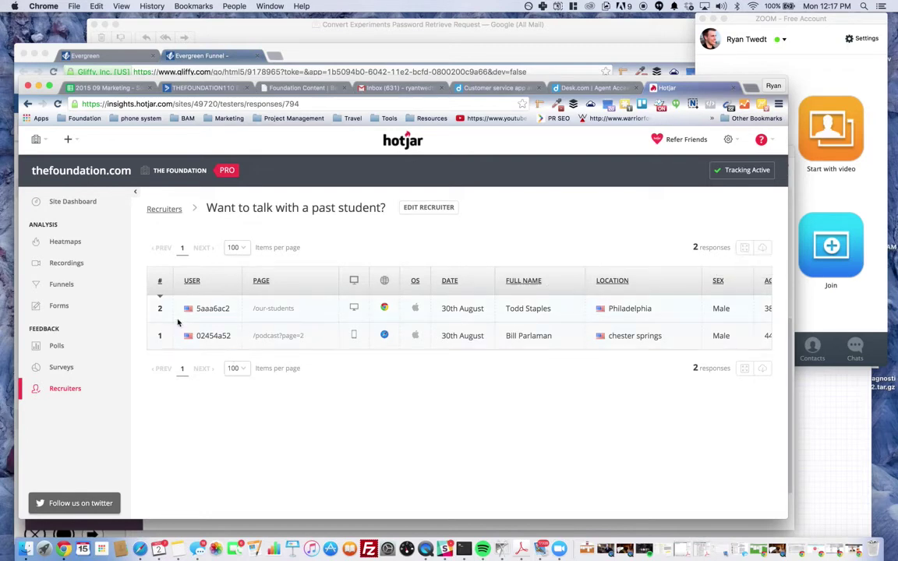
View the replies and their download option for the poll "Blog - How Valuable Has Our Content Been For you", and return to the site dashboard.
click(56, 346)
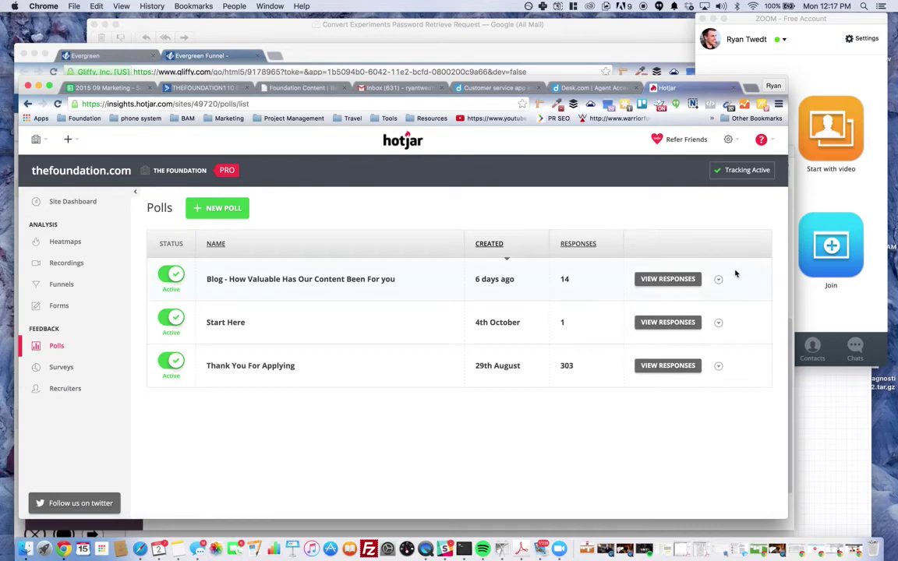
click(669, 282)
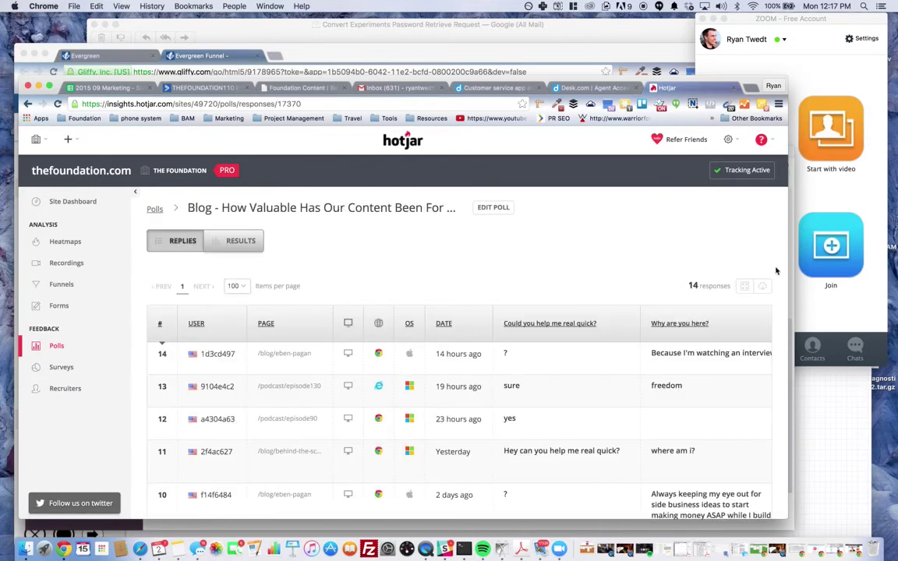
click(764, 287)
click(73, 201)
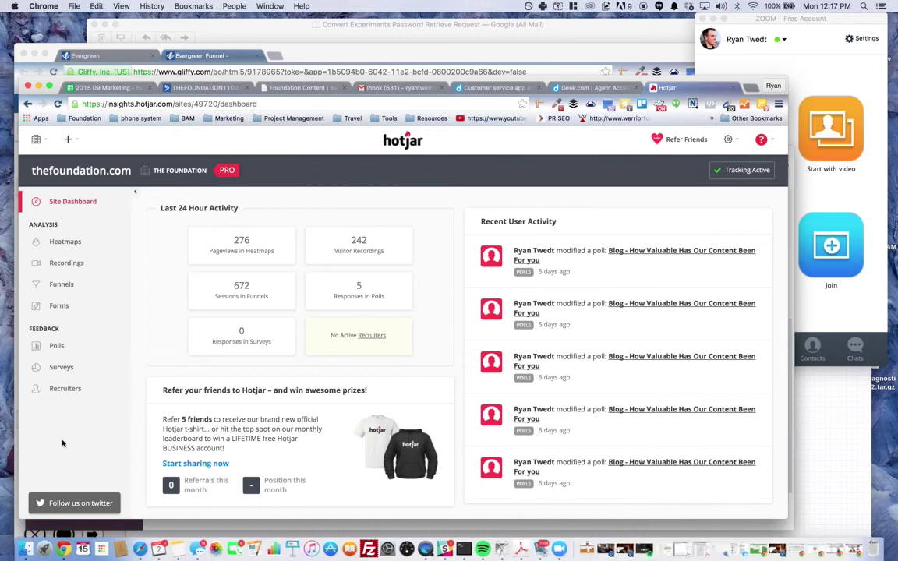
Switch to QuickTime Player and look through its screen recording options.
right_click(426, 543)
click(425, 539)
click(425, 535)
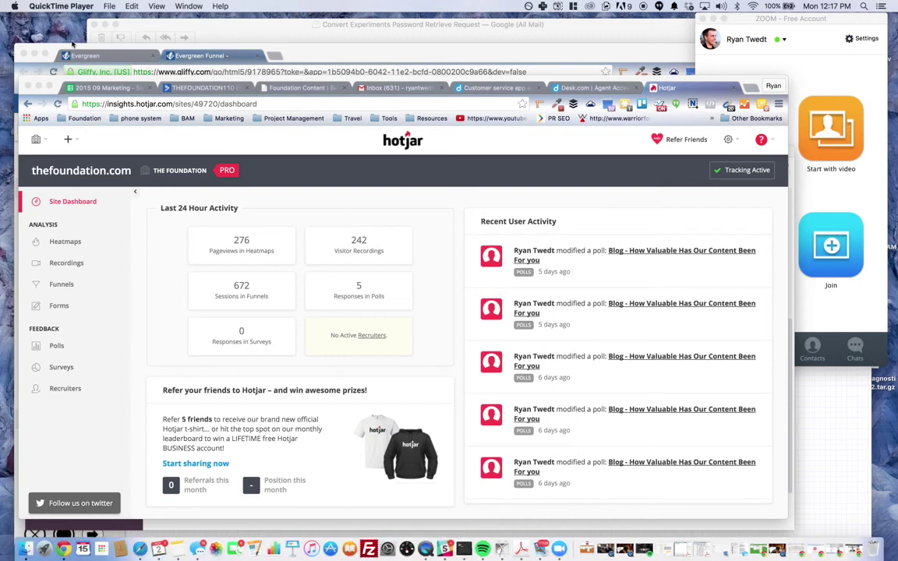
click(108, 7)
click(96, 5)
right_click(427, 552)
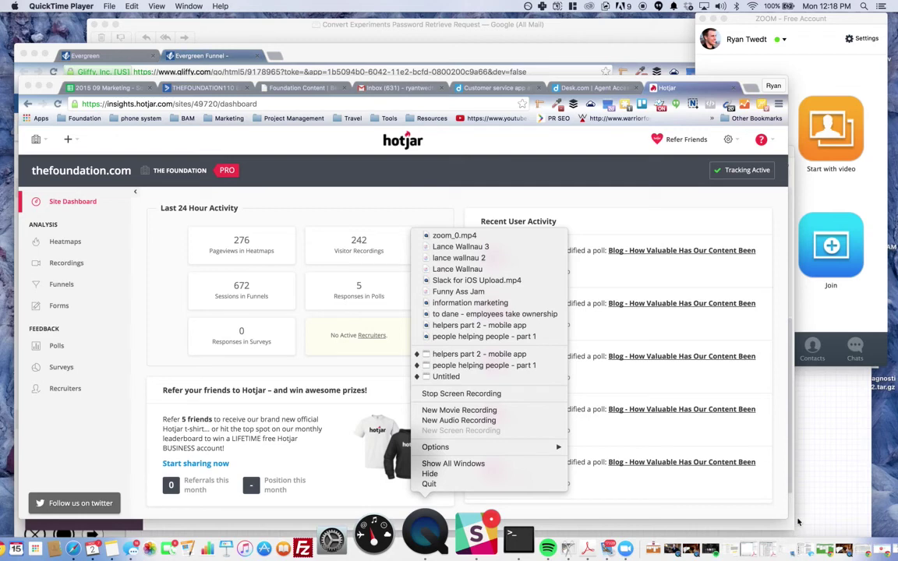
key(Escape)
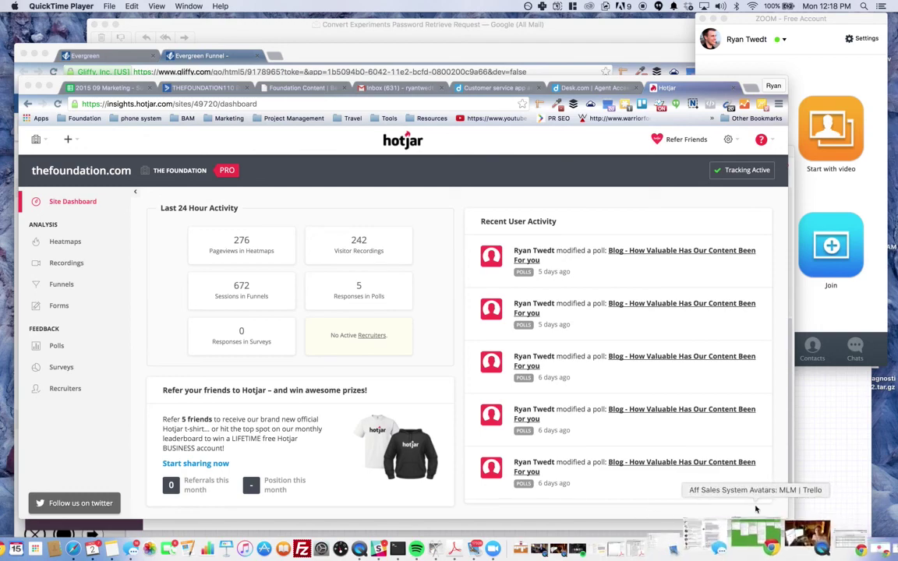
Move all open windows aside to show the desktop.
key(F4)
key(Escape)
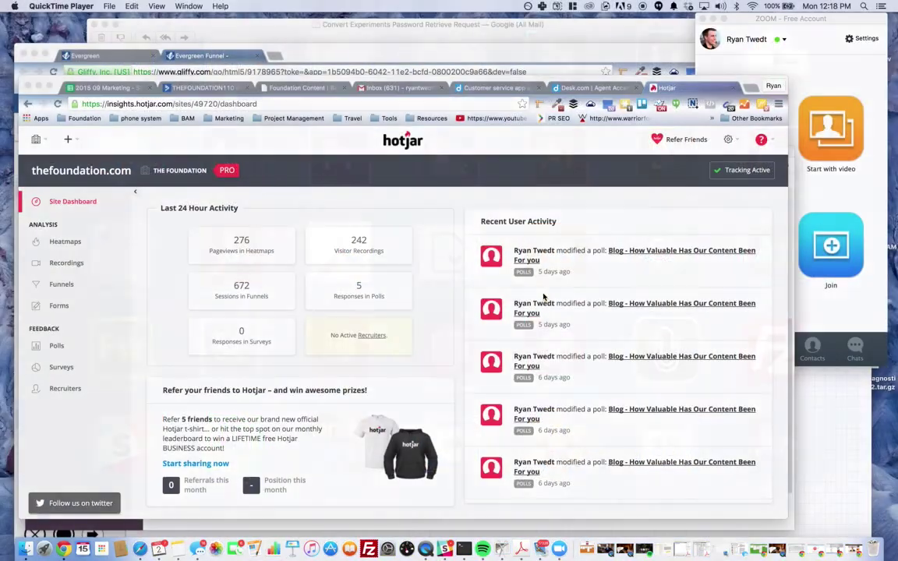
key(F11)
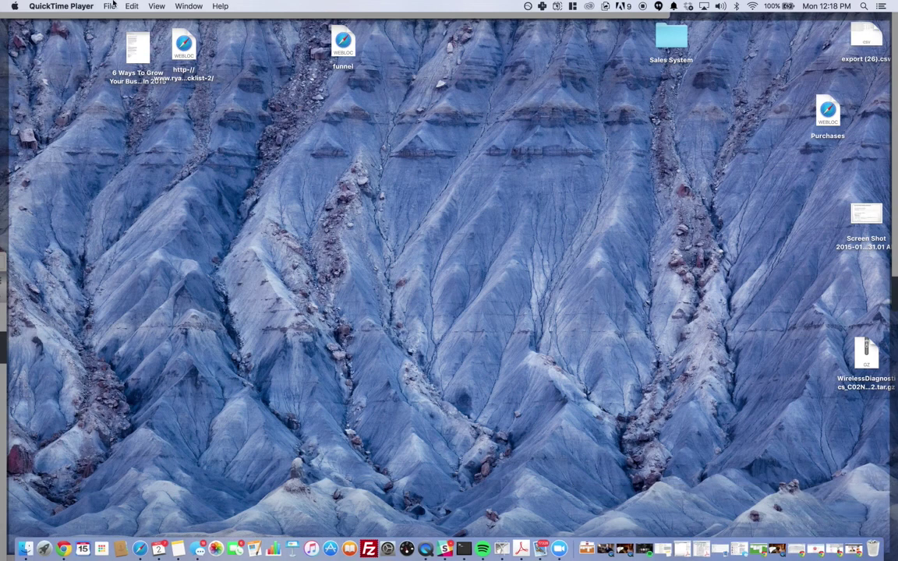
click(82, 6)
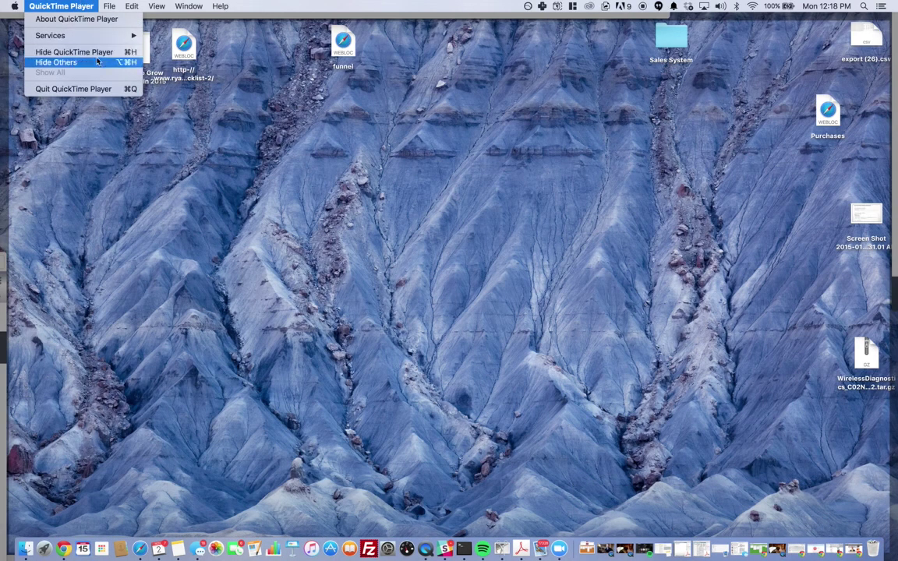
click(92, 88)
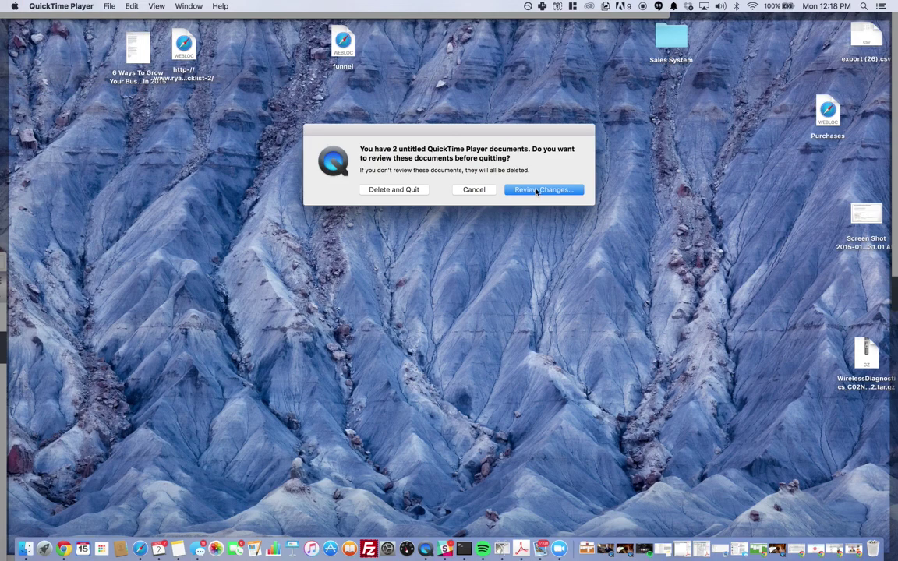
click(492, 193)
click(39, 5)
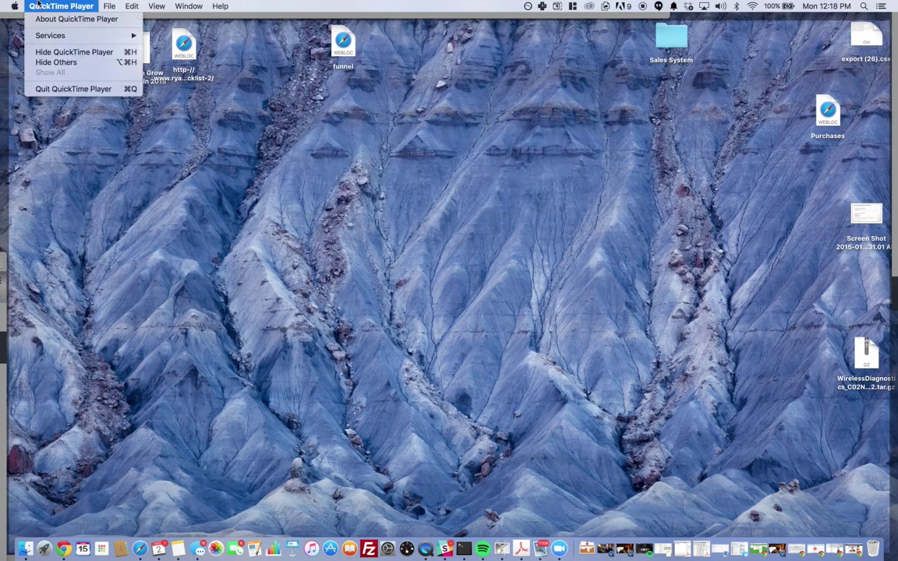
mouse_move(107, 4)
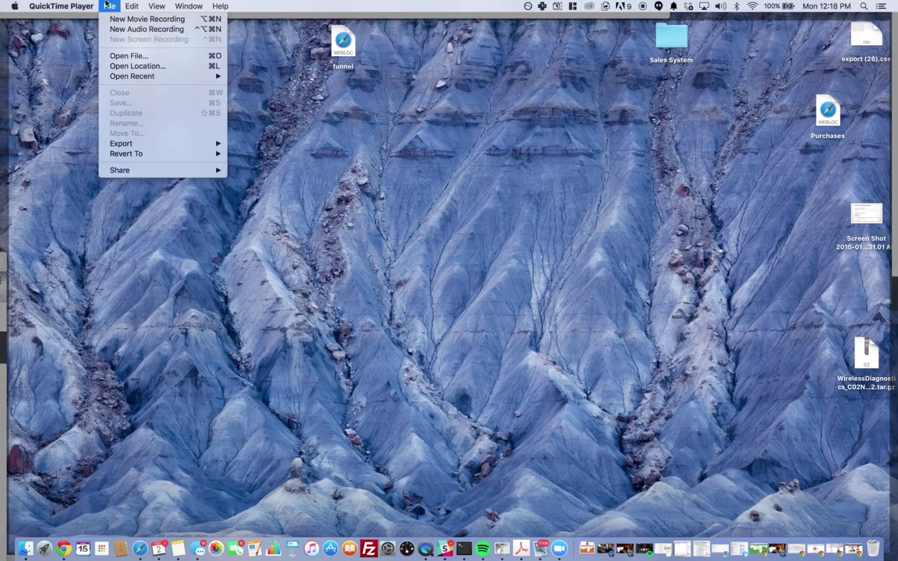
click(107, 4)
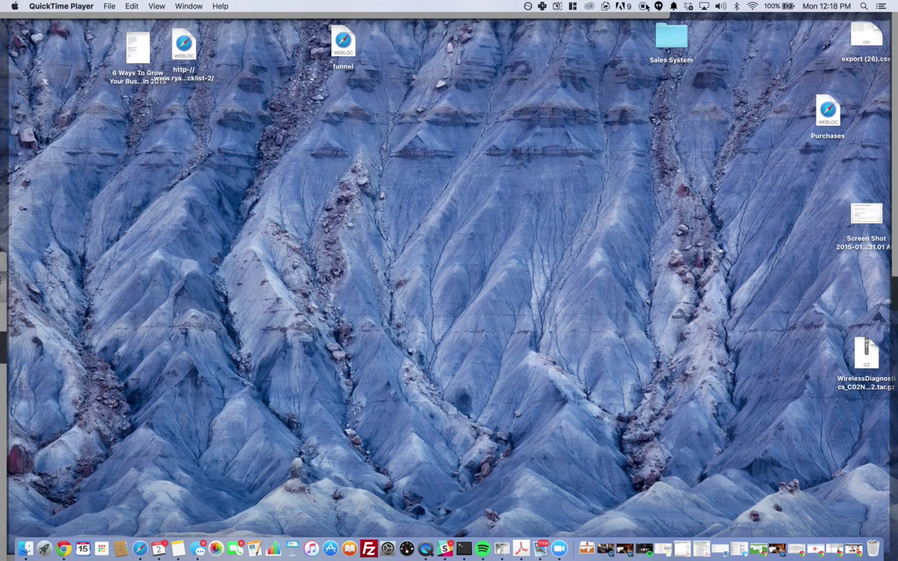